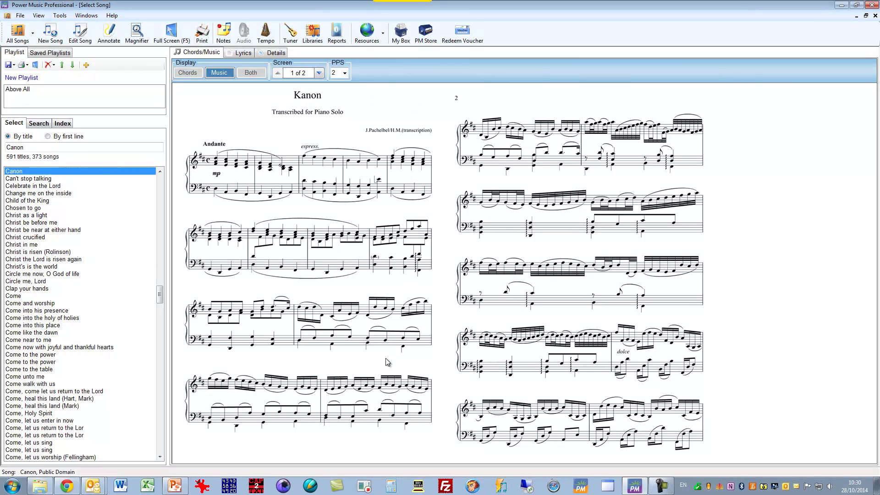
Step: Show the Kanon score full screen and bring up the annotation tools on page one
left_click(172, 33)
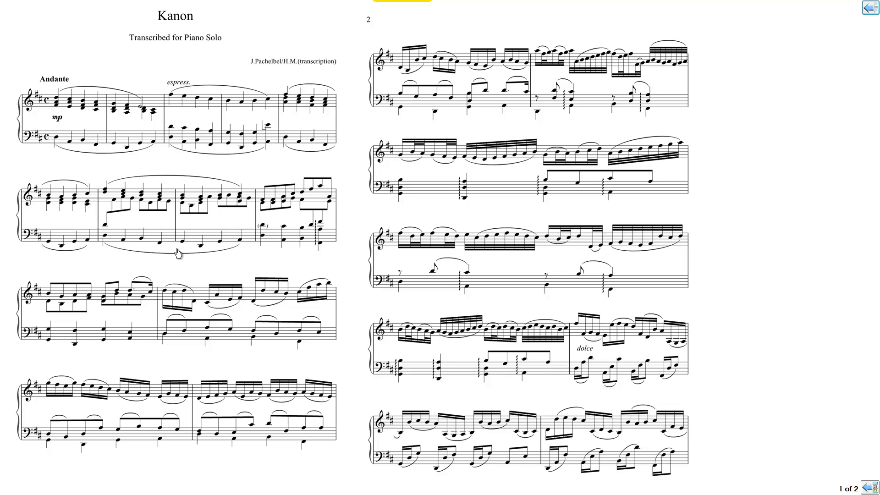
mouse_move(174, 211)
left_mouse_down()
mouse_move(155, 218)
mouse_move(123, 274)
mouse_move(218, 298)
mouse_move(151, 214)
left_mouse_up()
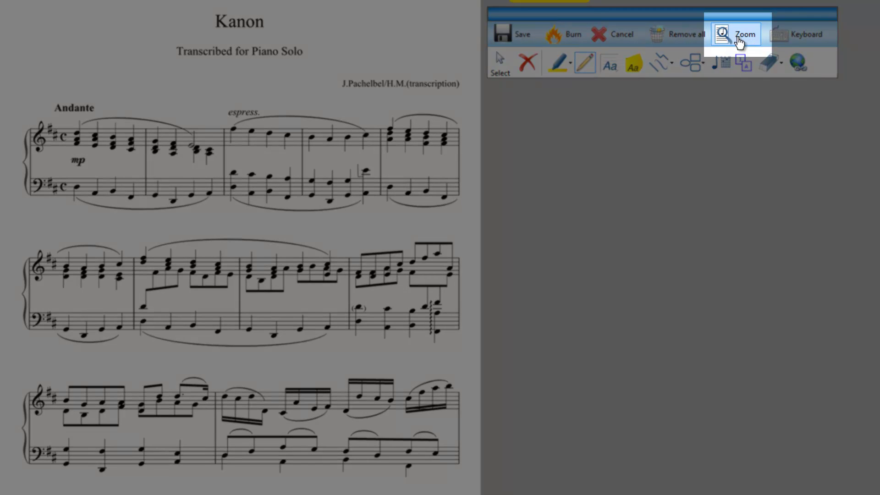
Step: Zoom the score to 200%, fit the page back in the viewer, then open and close the on-screen keyboard
left_click(740, 43)
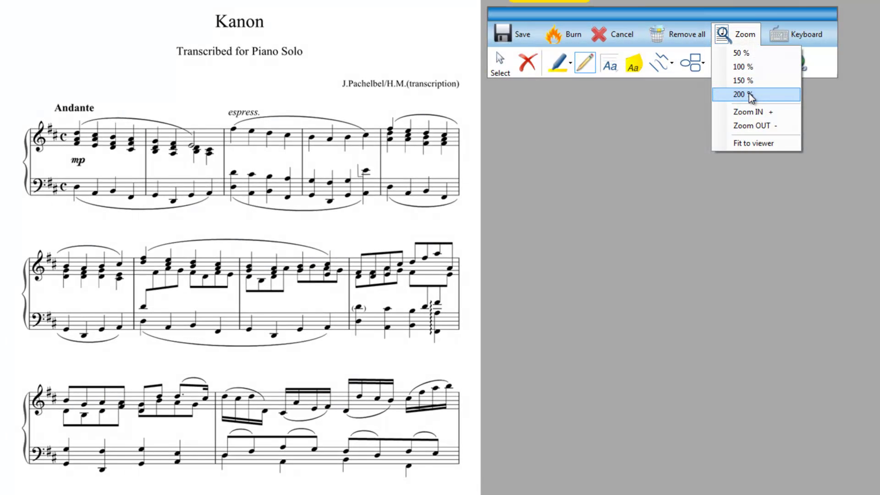
left_click(749, 93)
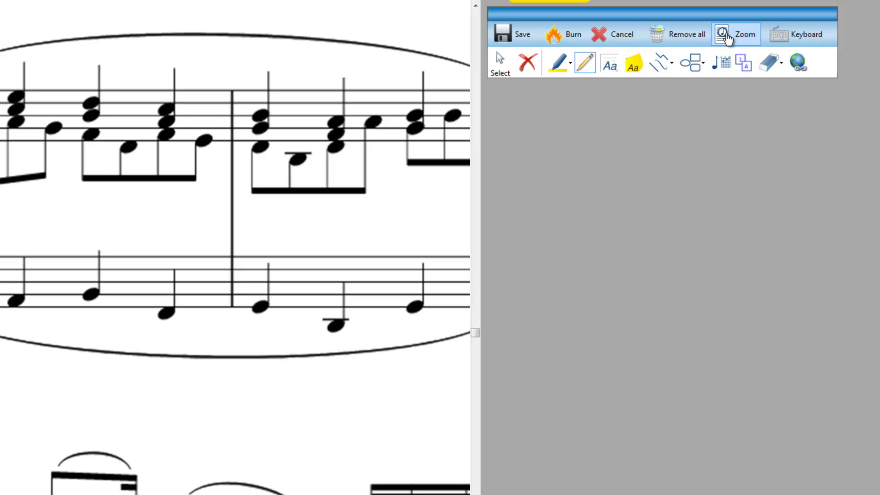
mouse_move(733, 42)
left_click(736, 144)
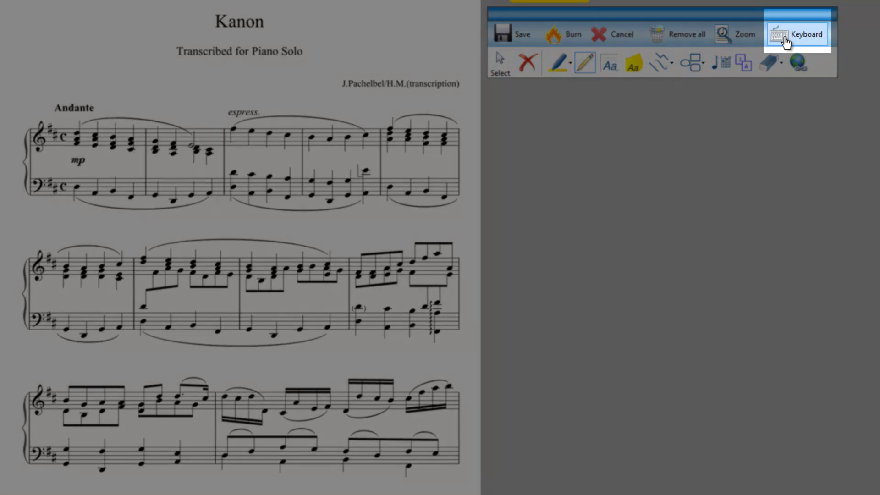
left_click(786, 42)
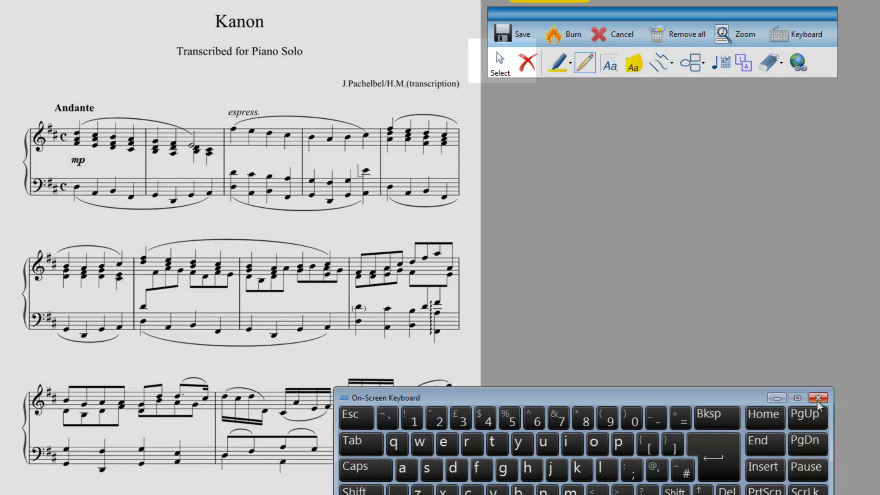
left_click(818, 397)
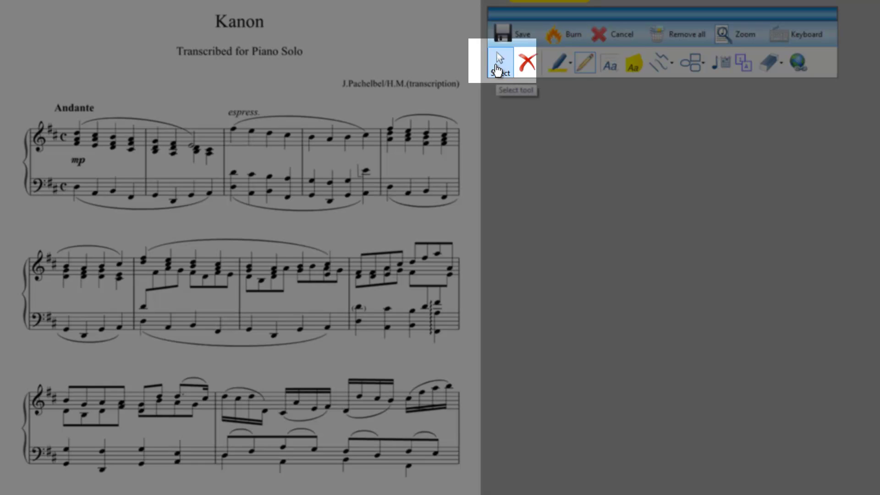
left_click(495, 66)
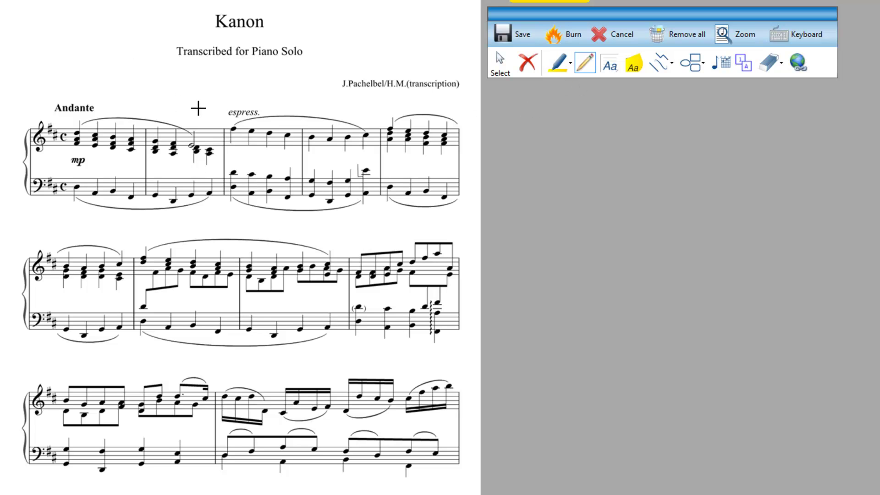
mouse_move(255, 95)
left_mouse_down()
mouse_move(222, 95)
mouse_move(220, 128)
mouse_move(295, 114)
mouse_move(238, 100)
left_mouse_up()
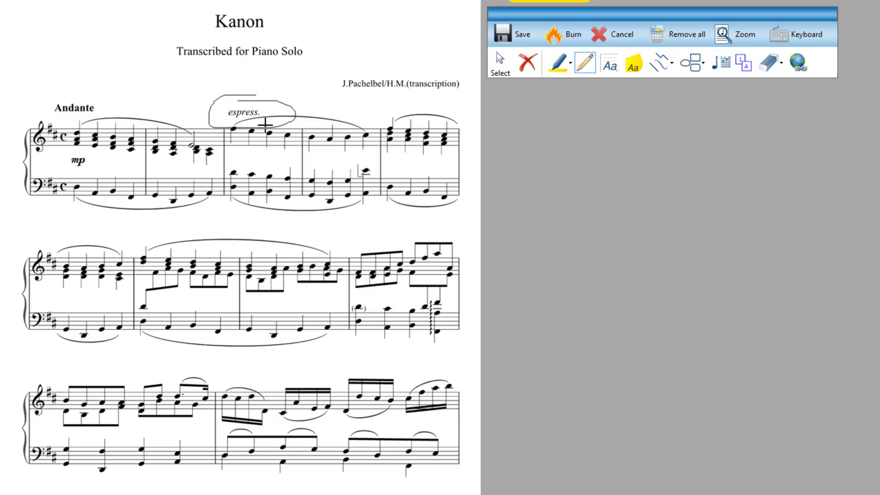
left_click(502, 59)
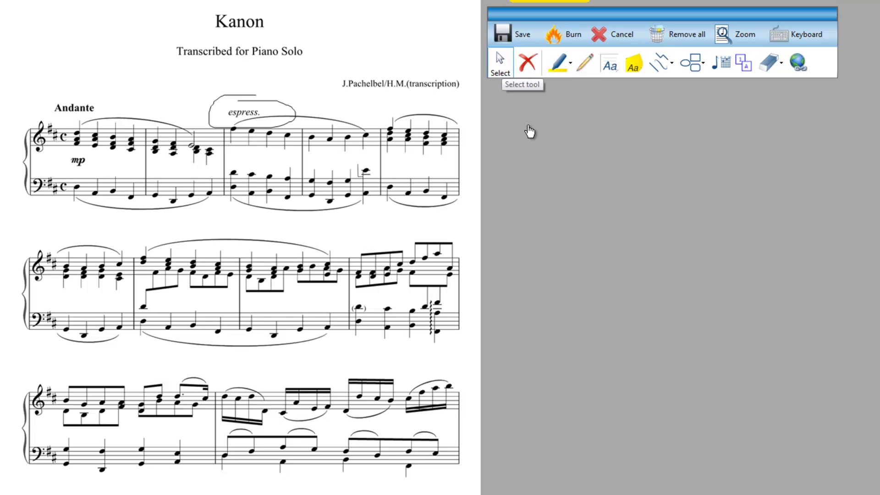
left_click(262, 116)
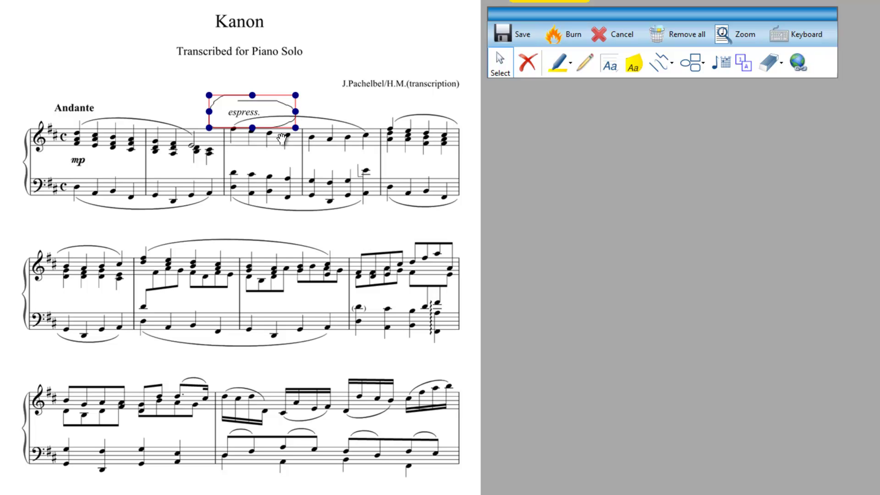
mouse_move(273, 96)
left_mouse_down()
mouse_move(290, 60)
mouse_move(276, 95)
mouse_move(199, 70)
mouse_move(247, 71)
left_mouse_up()
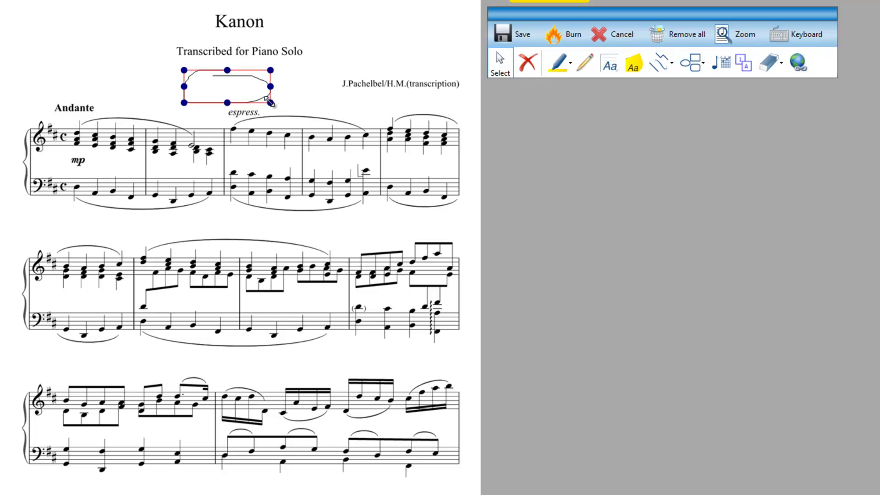
mouse_move(271, 102)
left_mouse_down()
mouse_move(345, 144)
mouse_move(255, 103)
left_mouse_up()
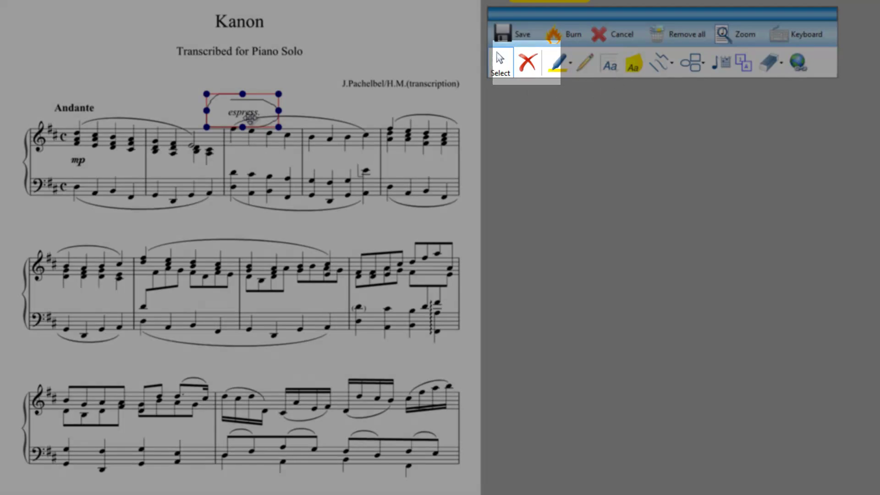
left_click(526, 65)
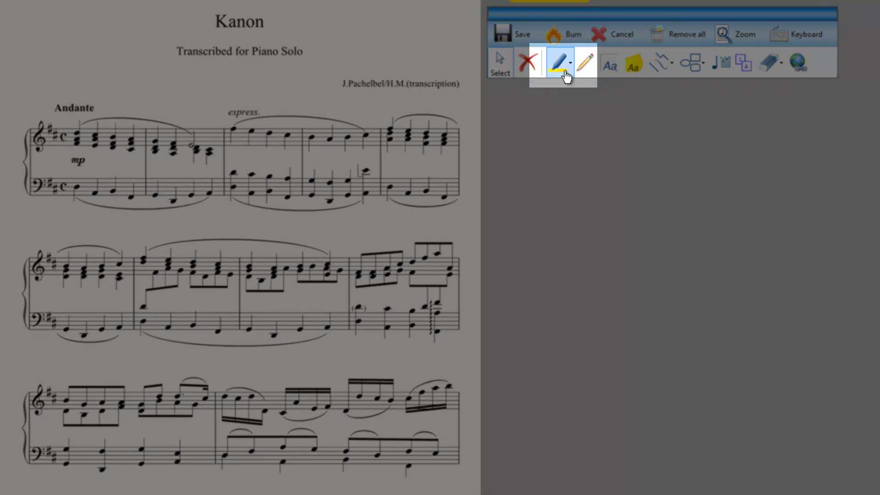
Step: Highlight the two bars starting at 'espress.' with a yellow rectangle
left_click(573, 68)
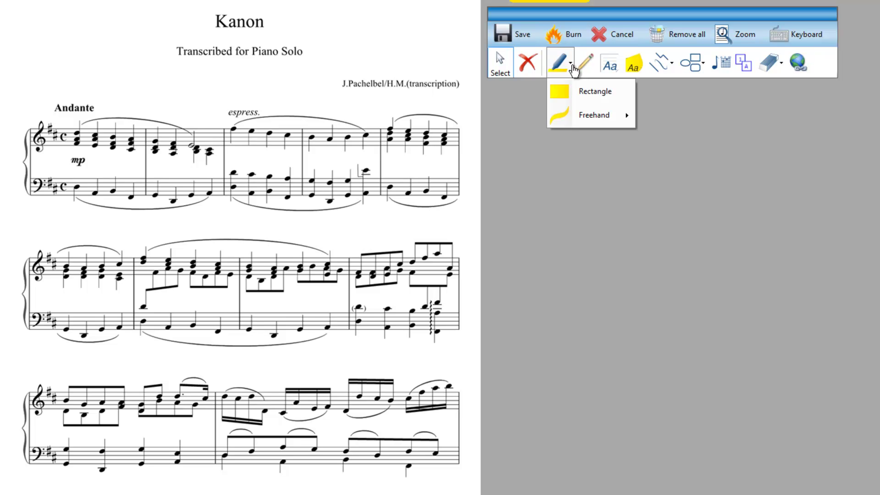
left_click(576, 92)
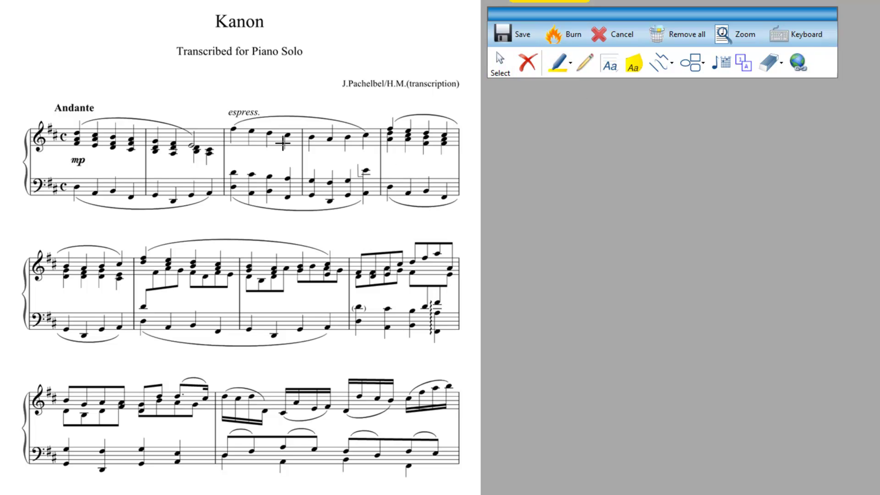
left_click_drag(223, 129, 380, 203)
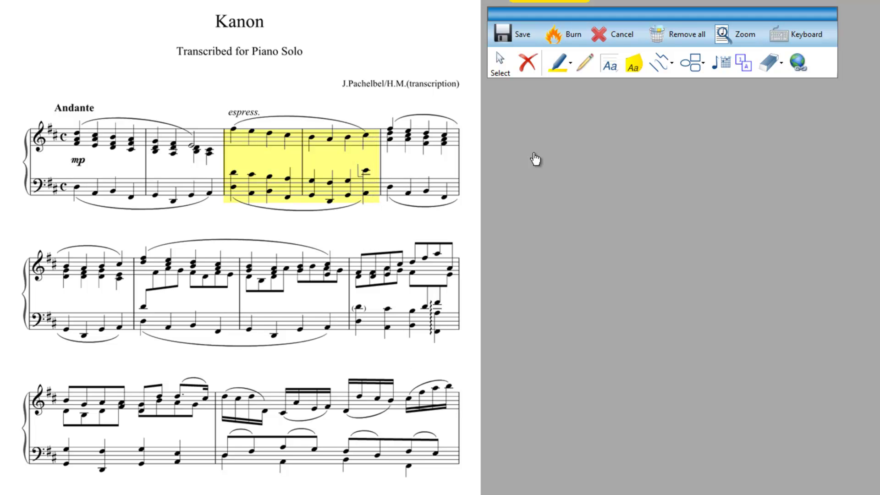
Step: Trace the second system's long slur with a broad yellow freehand highlight
left_click(568, 72)
mouse_move(614, 119)
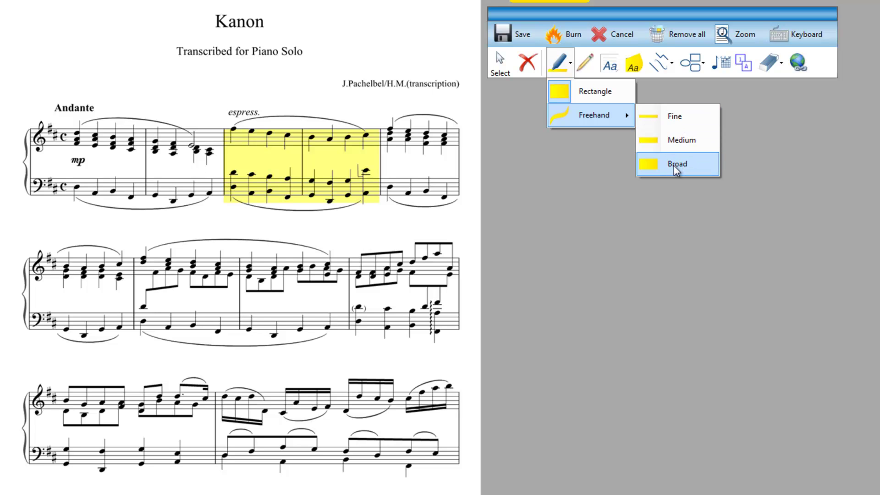
left_click(675, 164)
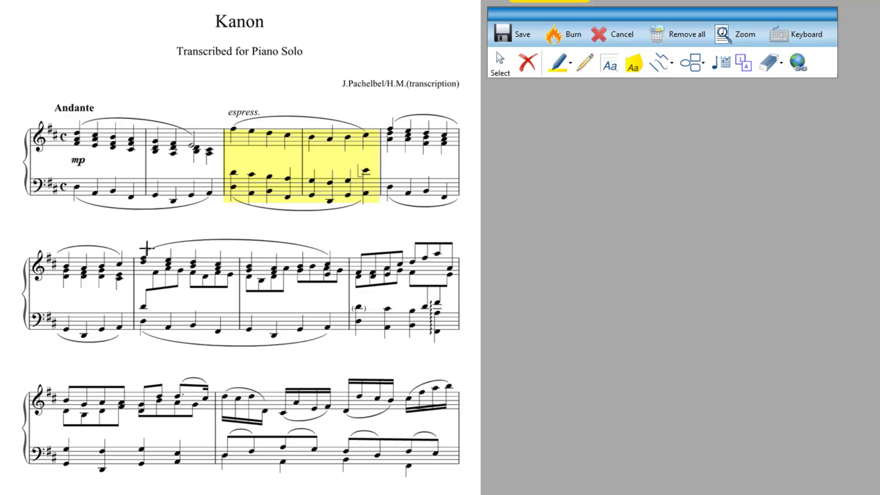
mouse_move(146, 251)
left_mouse_down()
mouse_move(183, 237)
mouse_move(265, 240)
mouse_move(327, 255)
left_mouse_up()
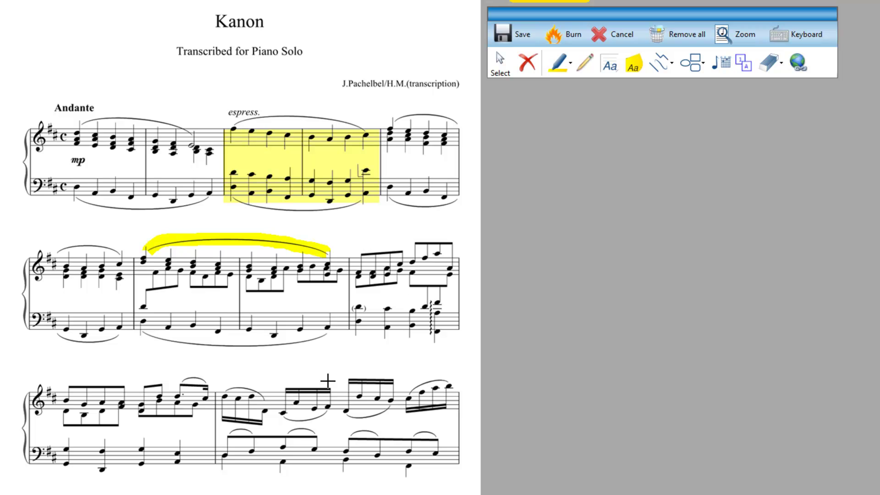
Step: Change the fill of the 'espress.' rectangle highlight from yellow to light cyan
left_click(498, 66)
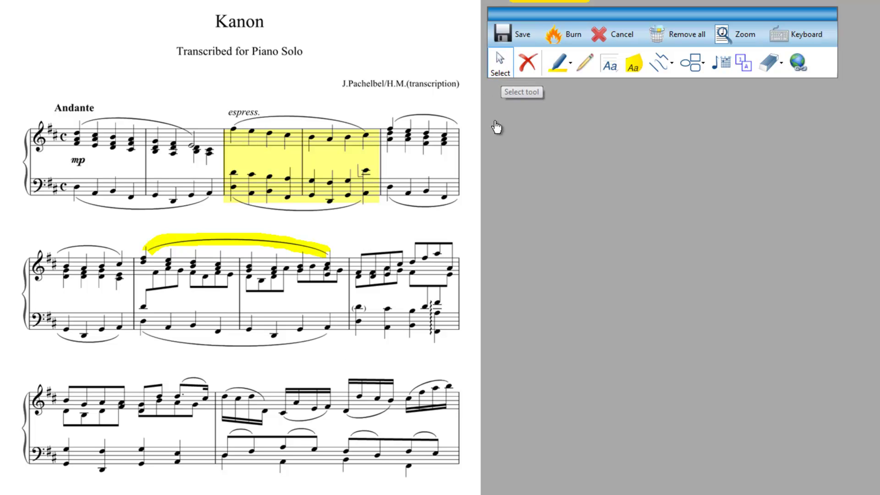
left_click(303, 194)
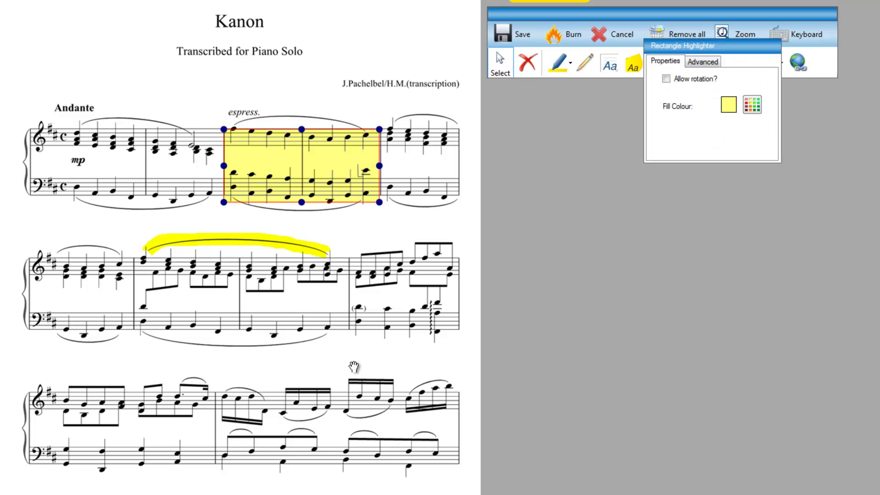
mouse_move(734, 51)
left_mouse_down()
mouse_move(709, 94)
mouse_move(675, 126)
left_mouse_up()
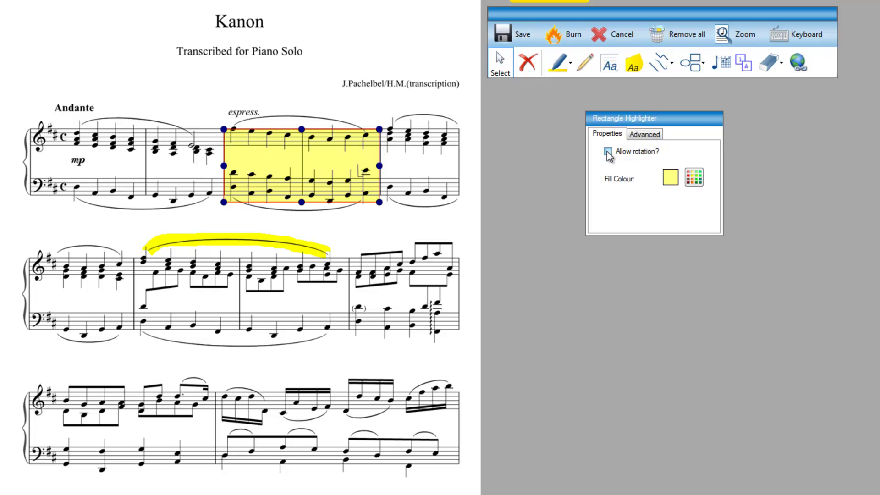
left_click(695, 178)
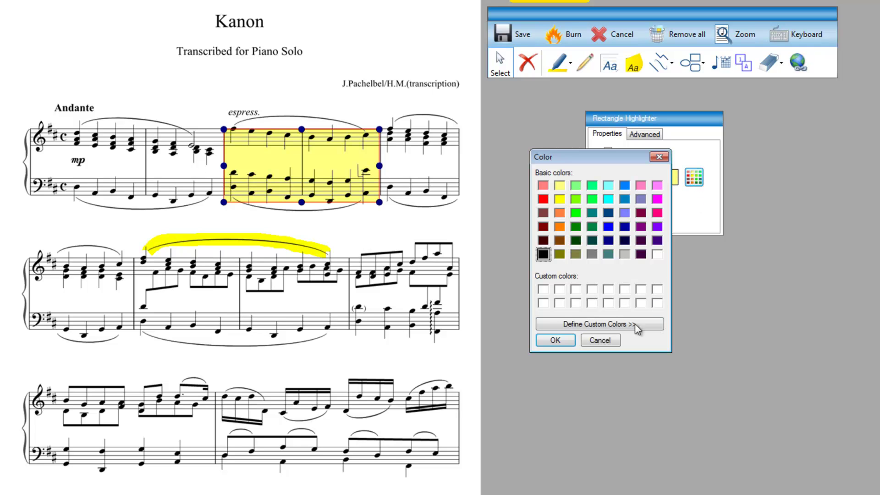
left_click(607, 185)
left_click(555, 340)
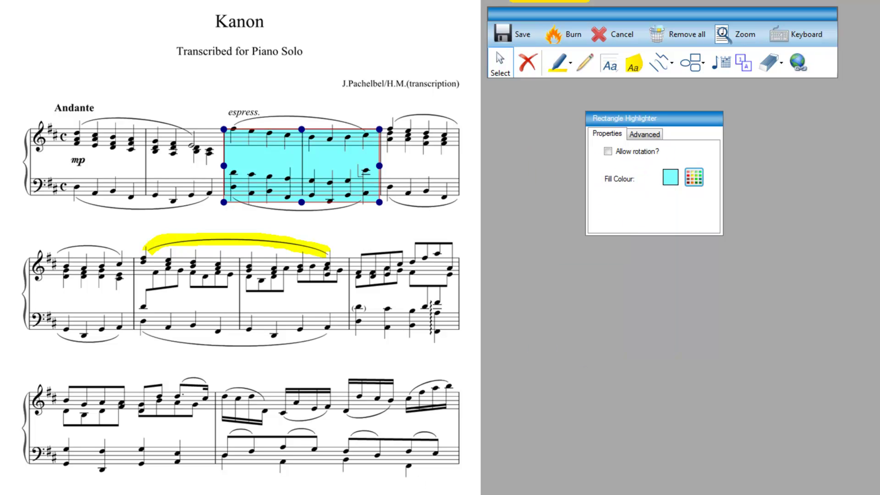
Step: Review the highlight's Advanced properties, then close the properties panel
left_click(641, 136)
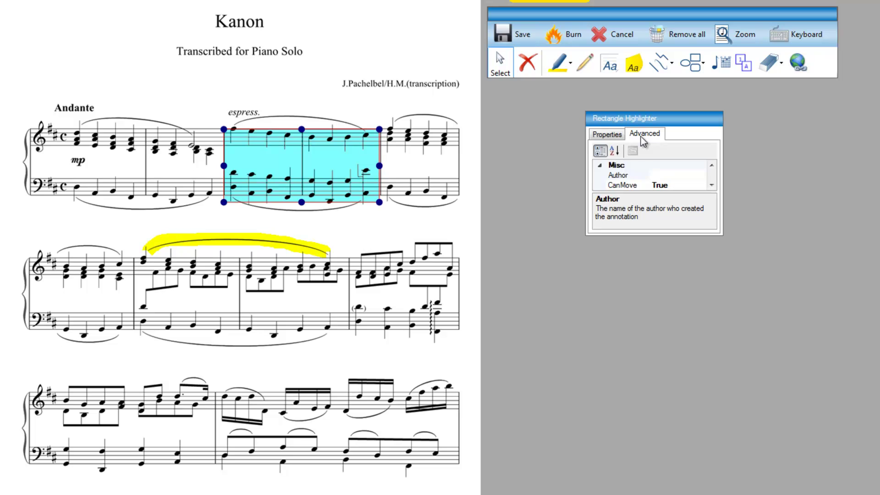
left_click(711, 185)
left_click(711, 184)
left_click(711, 185)
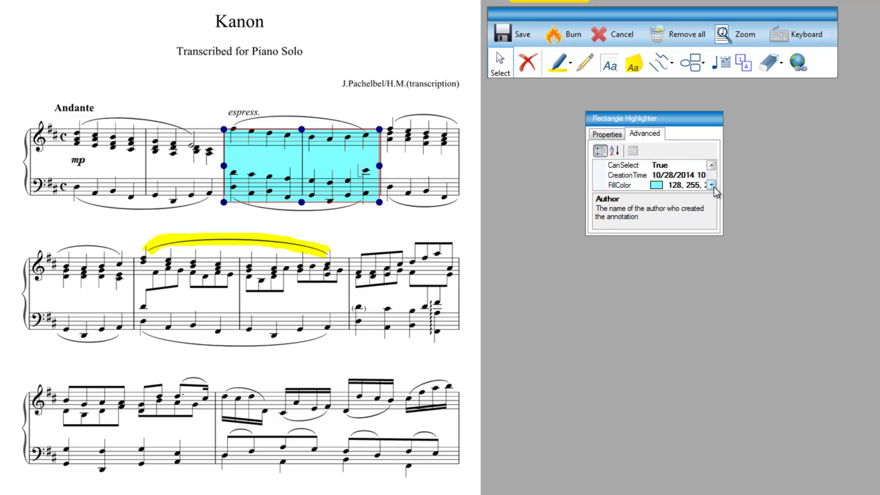
left_click(711, 185)
left_click(711, 186)
left_click(711, 185)
left_click(711, 185)
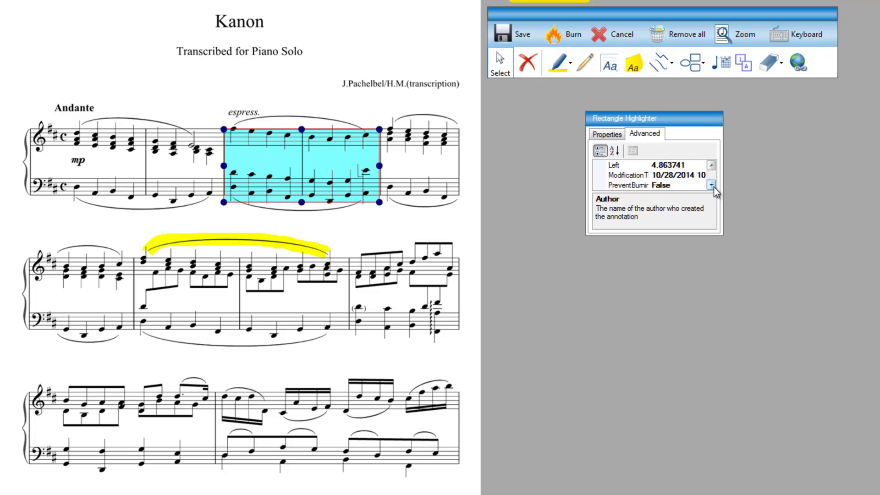
left_click(713, 186)
left_click(714, 186)
left_click(713, 186)
left_click(713, 186)
left_click(713, 186)
left_click(713, 186)
left_click(713, 186)
left_click(713, 186)
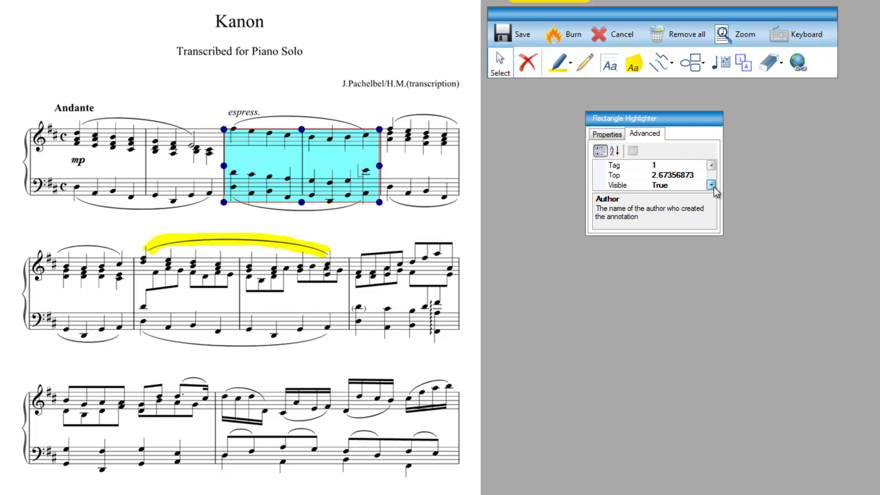
left_click(713, 186)
left_click(714, 186)
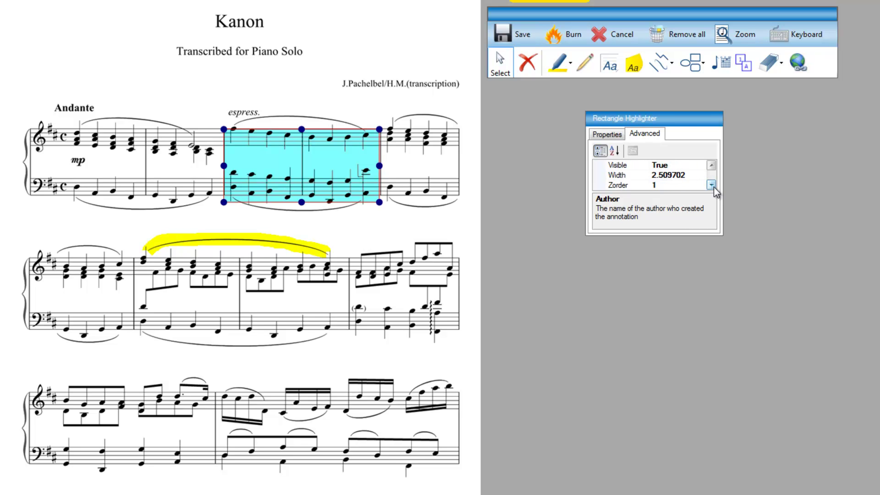
left_click(579, 99)
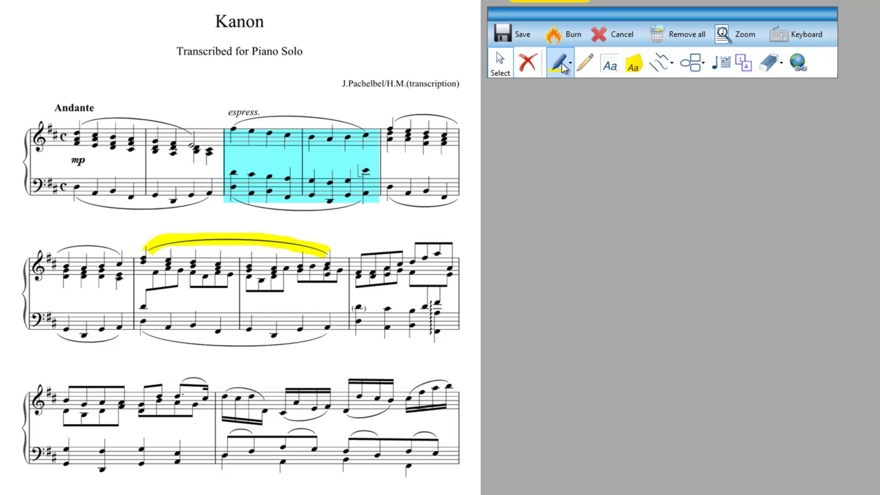
Step: Shade the third system's last two bars with a cyan rectangle highlight
left_click(570, 62)
left_click(587, 90)
left_click(572, 65)
left_click(581, 91)
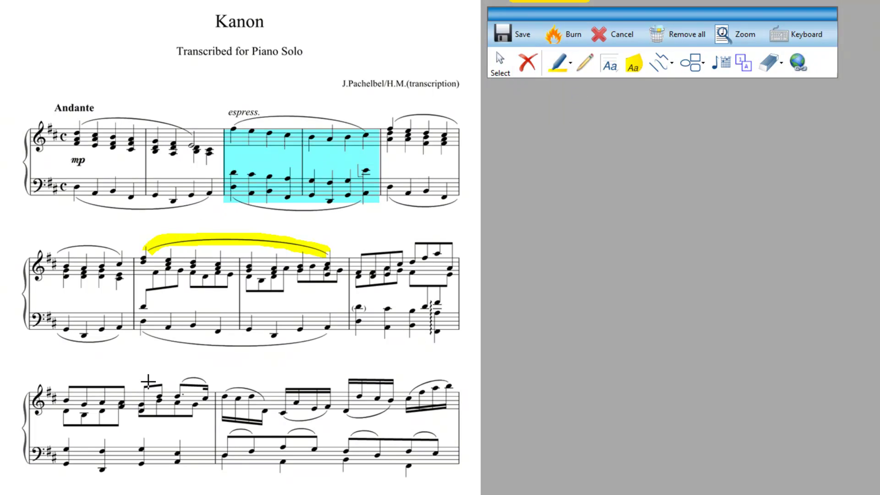
left_click_drag(214, 390, 456, 474)
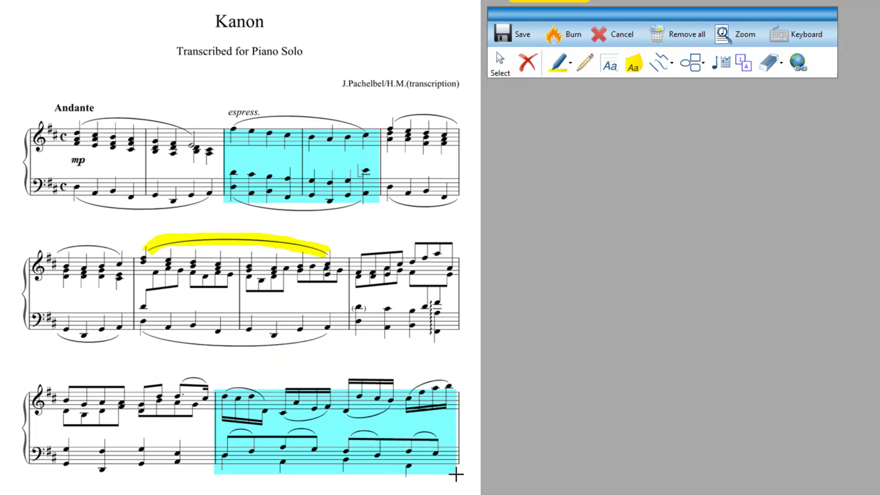
Step: Paint a broad yellow highlight over the rising notes in the second system's fourth bar
left_click(568, 64)
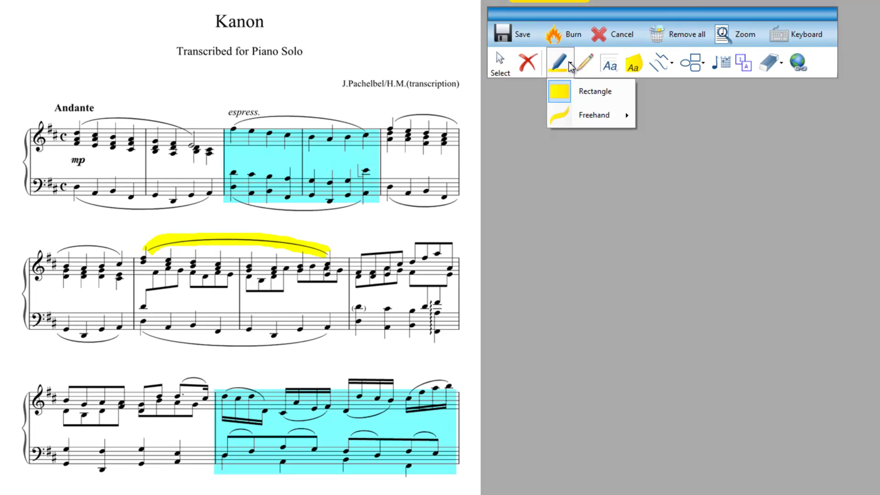
mouse_move(591, 115)
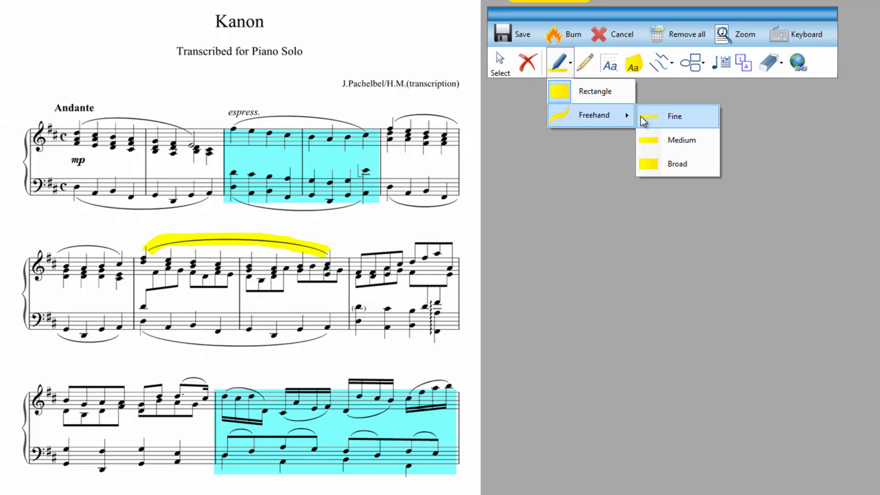
left_click(677, 172)
mouse_move(368, 271)
left_mouse_down()
mouse_move(436, 249)
mouse_move(359, 282)
mouse_move(438, 258)
left_mouse_up()
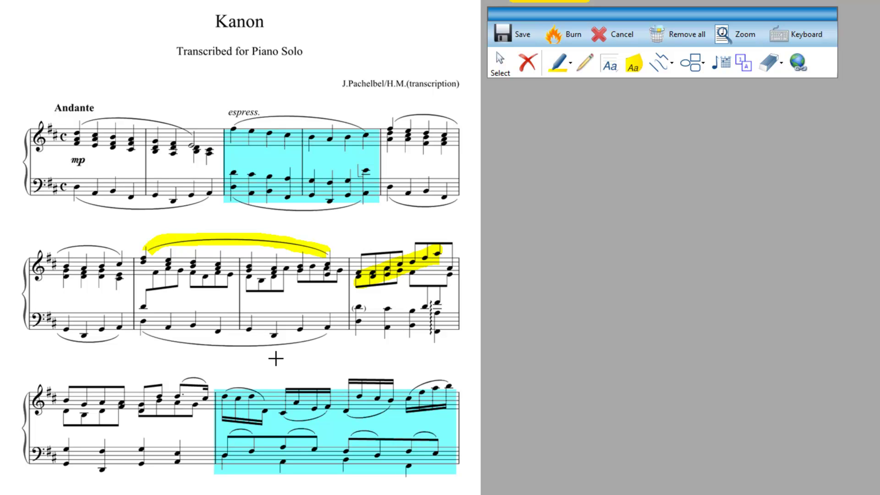
Step: Recolour the rising-notes highlight in the second system's fourth bar to green
left_click(500, 63)
left_click(390, 271)
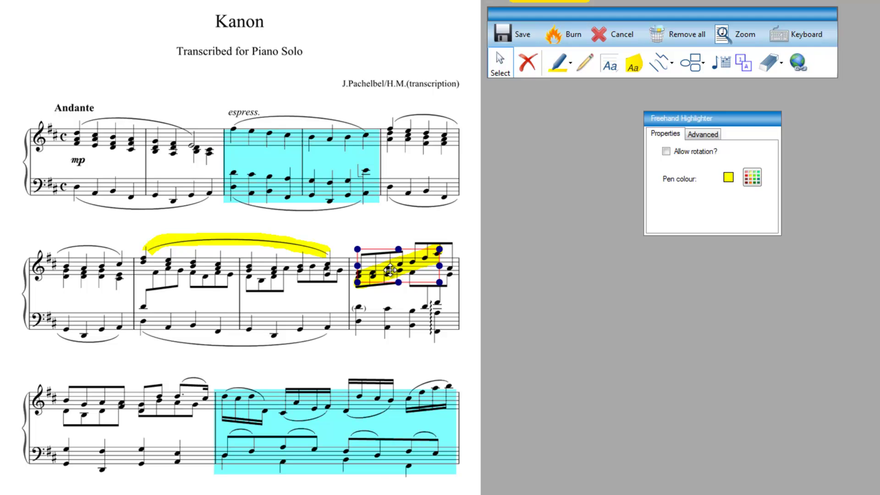
left_click(752, 177)
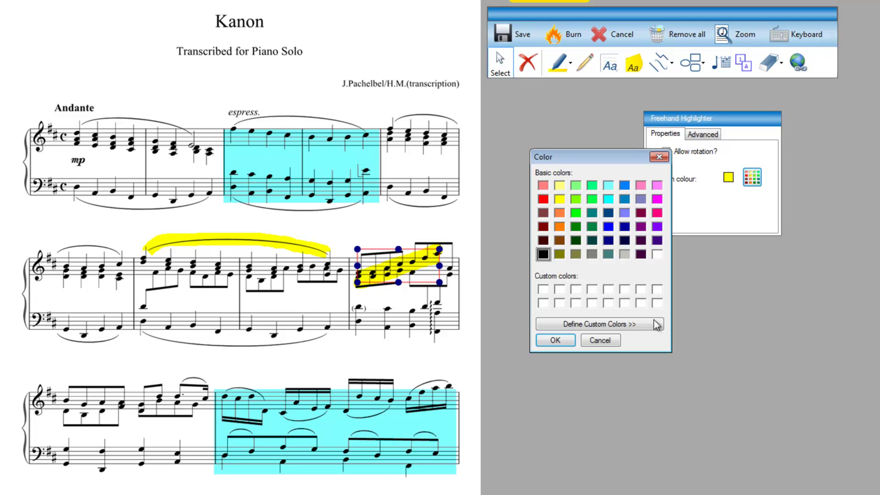
left_click(591, 187)
left_click(557, 346)
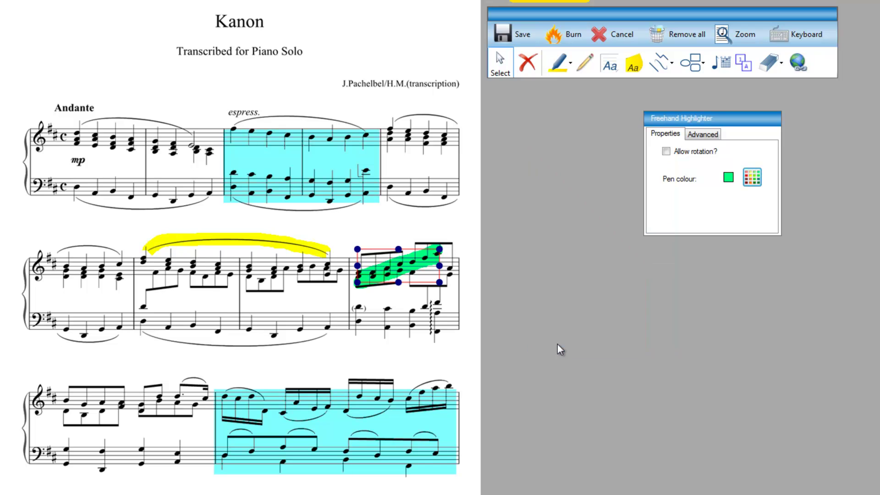
Step: Add a broad green freehand highlight over the third system's first bar
left_click(560, 62)
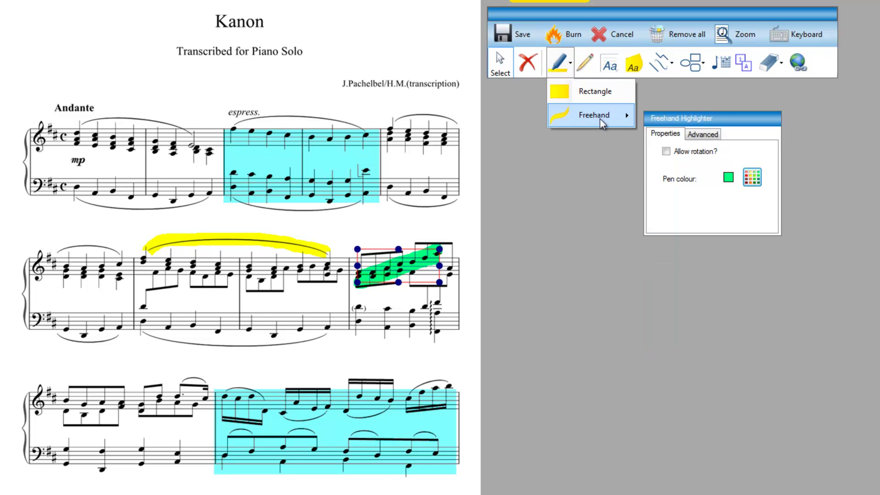
mouse_move(600, 119)
left_click(669, 162)
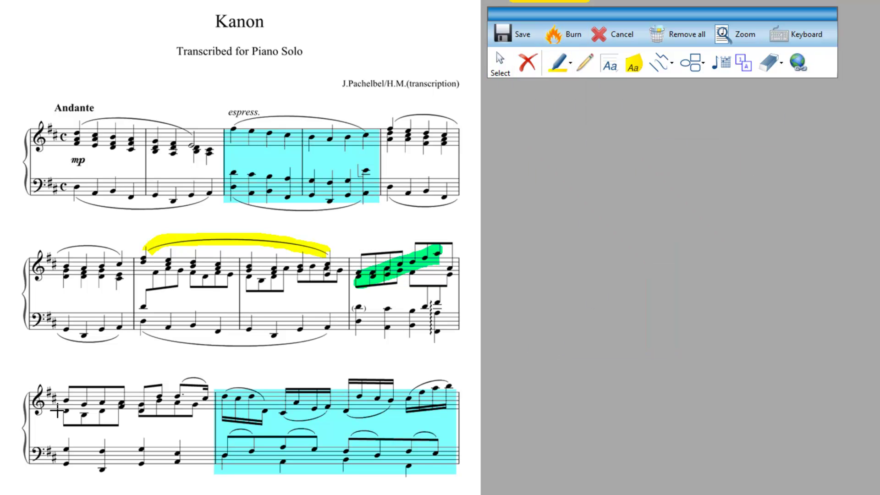
mouse_move(57, 411)
left_mouse_down()
mouse_move(131, 409)
mouse_move(72, 409)
left_mouse_up()
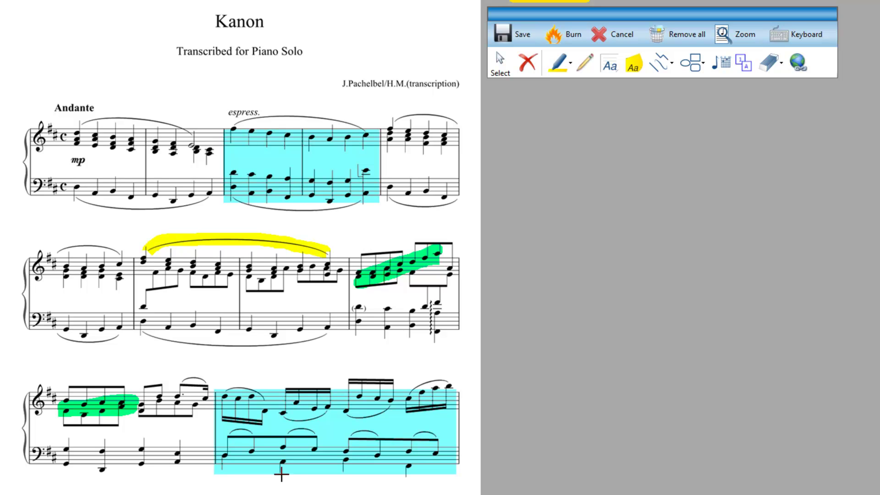
Step: Draw a fine pencil loop around 'Andante' and return to the Select tool
left_click(578, 68)
mouse_move(92, 100)
left_mouse_down()
mouse_move(71, 95)
mouse_move(47, 110)
mouse_move(71, 120)
mouse_move(104, 108)
mouse_move(90, 96)
left_mouse_up()
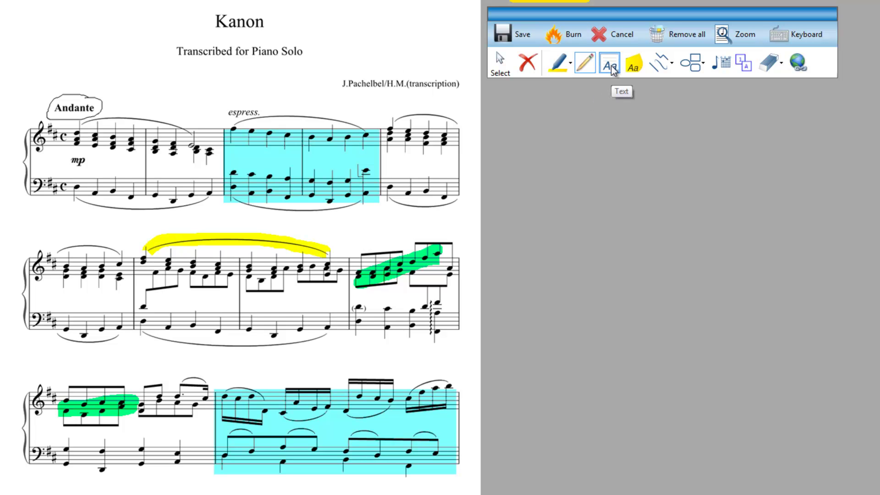
key("Escape")
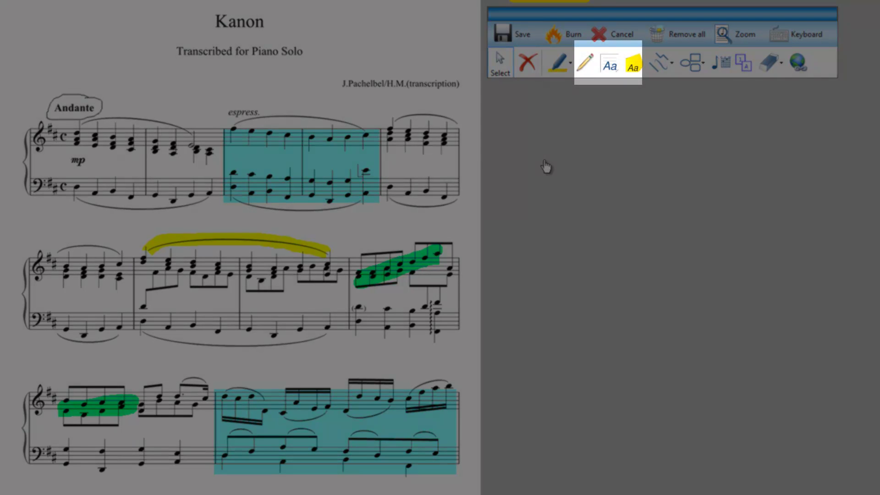
Step: Add a text box at the page's top left reading 'Type in stuff here'
left_click(609, 69)
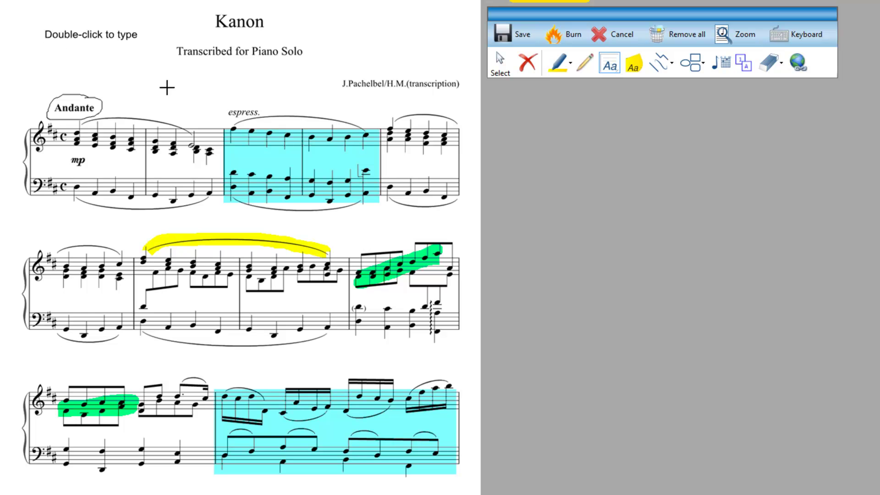
key("Escape")
double_click(86, 45)
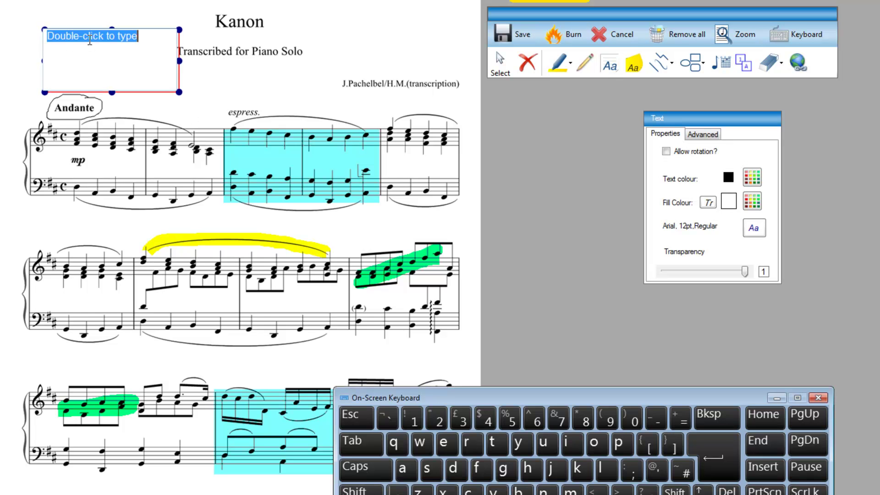
type("Type in stuff here")
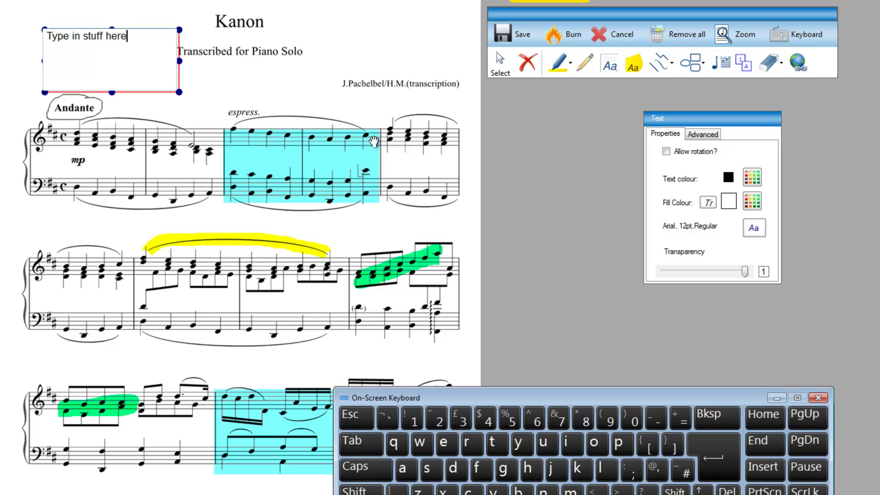
left_click(818, 397)
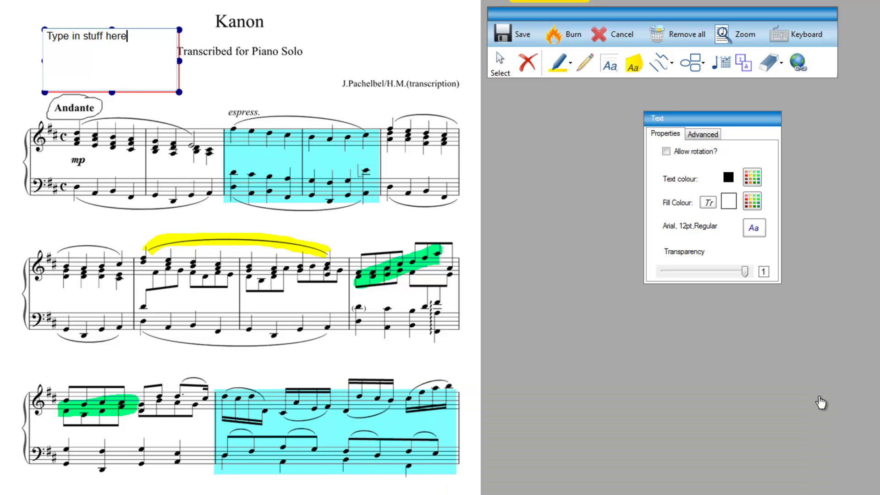
Step: Set the note's font to bold Arial at size 20
left_click(754, 228)
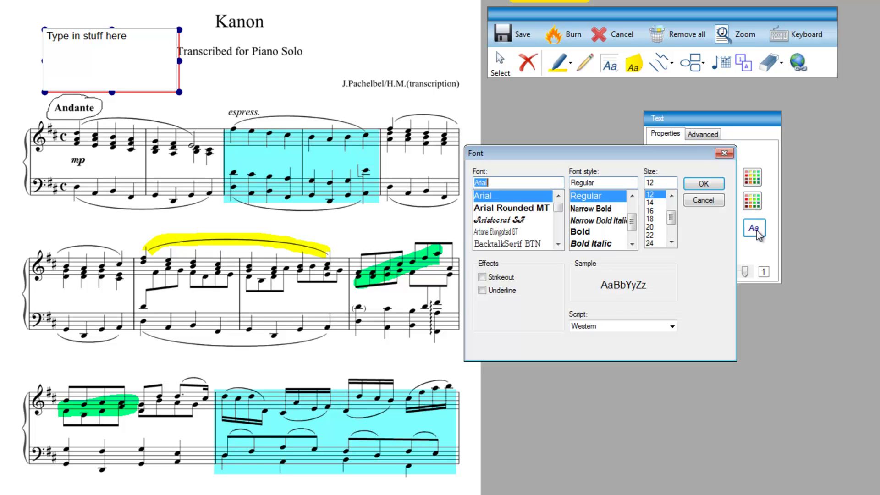
left_click(650, 226)
left_click(581, 231)
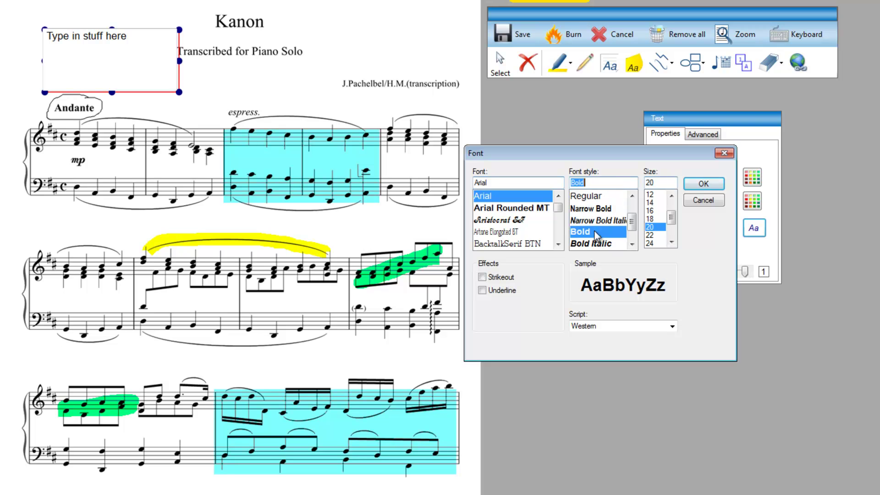
left_click(703, 184)
left_click(101, 66)
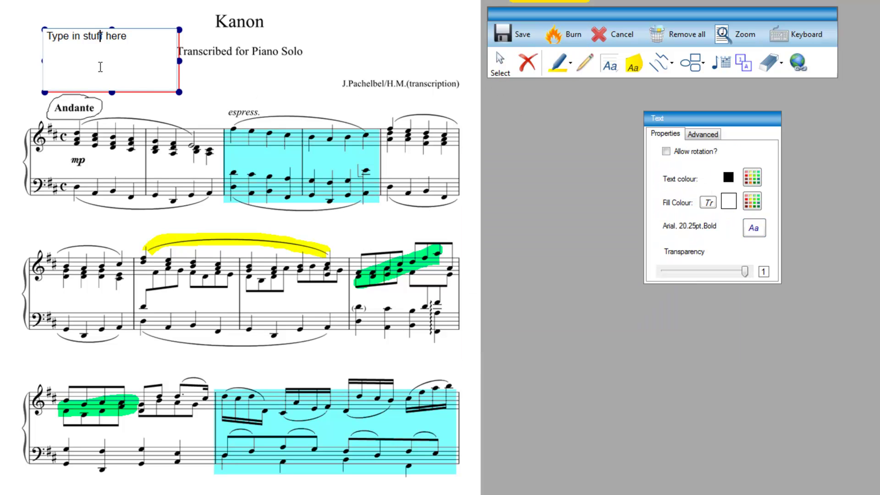
left_click(191, 113)
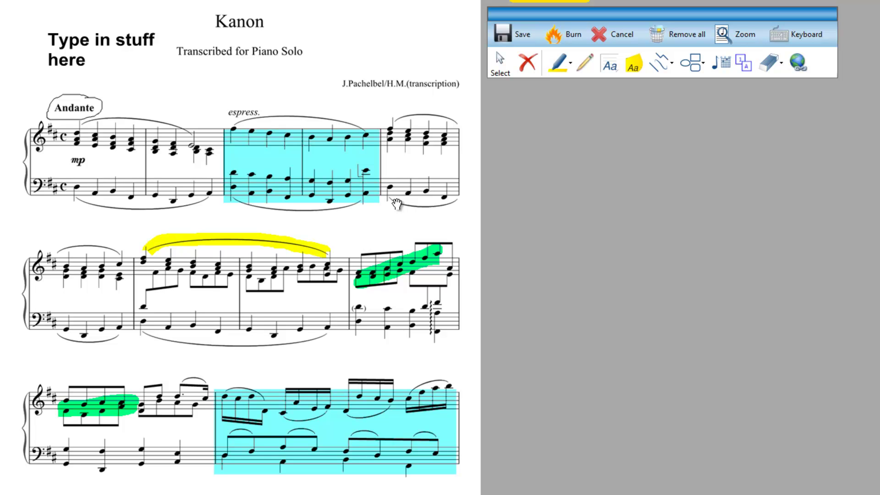
Step: Move the bold note into the top-left corner and add a sticky note beside the Kanon title
left_click_drag(120, 60, 107, 47)
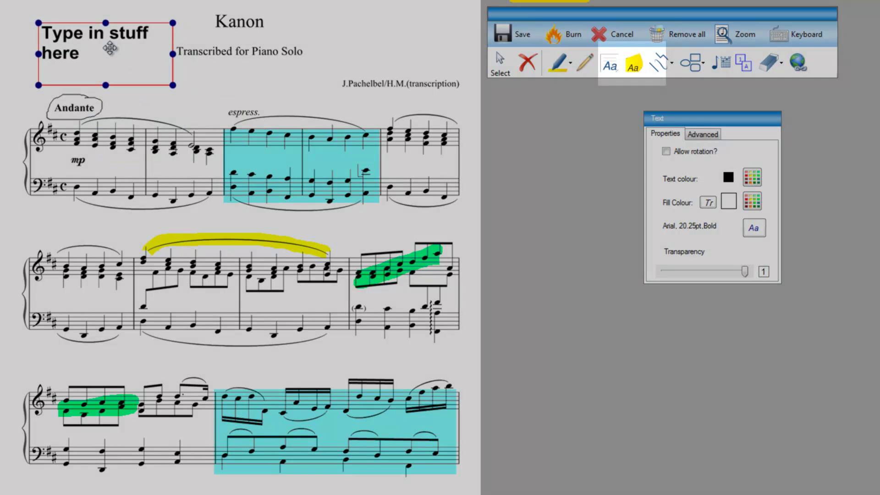
left_click(635, 65)
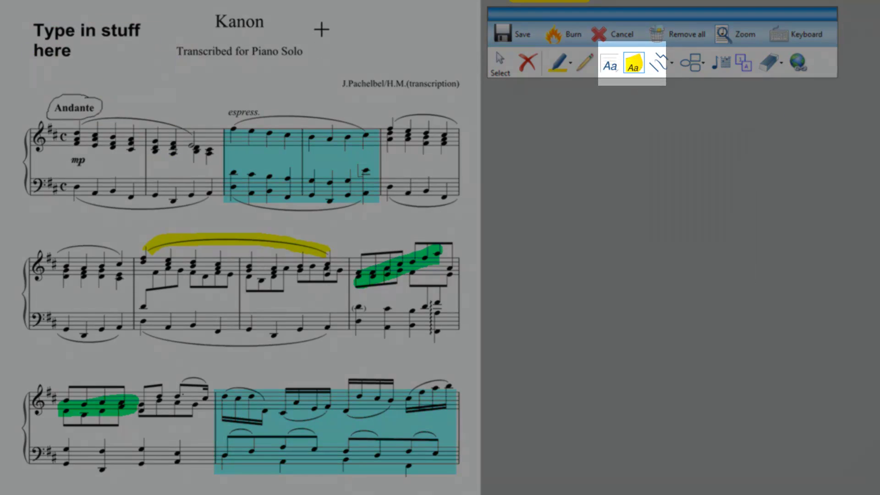
left_click(320, 83)
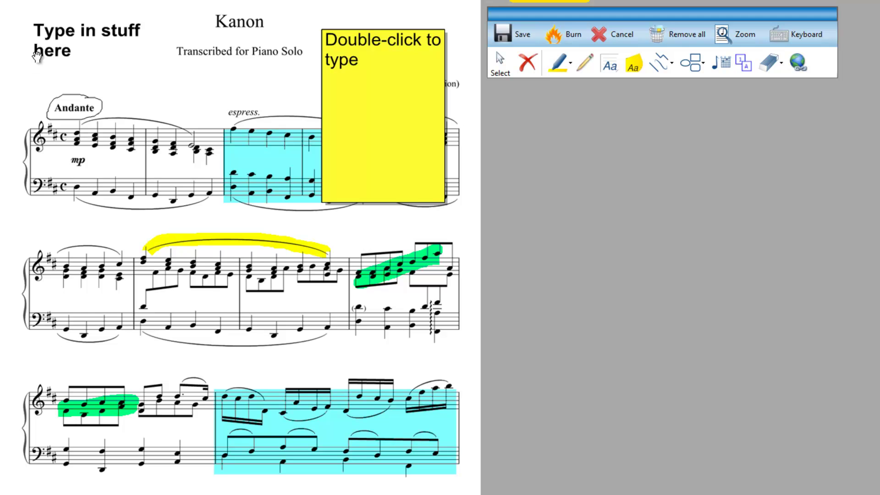
double_click(345, 81)
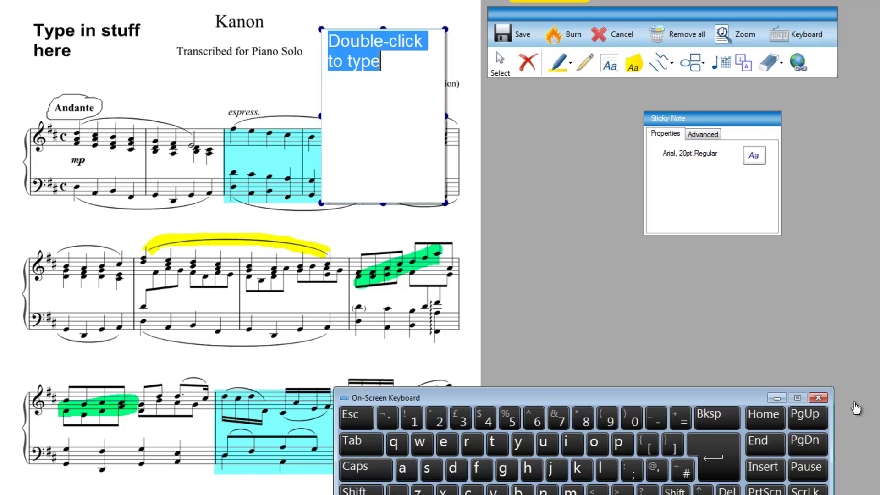
left_click(817, 397)
left_click(656, 64)
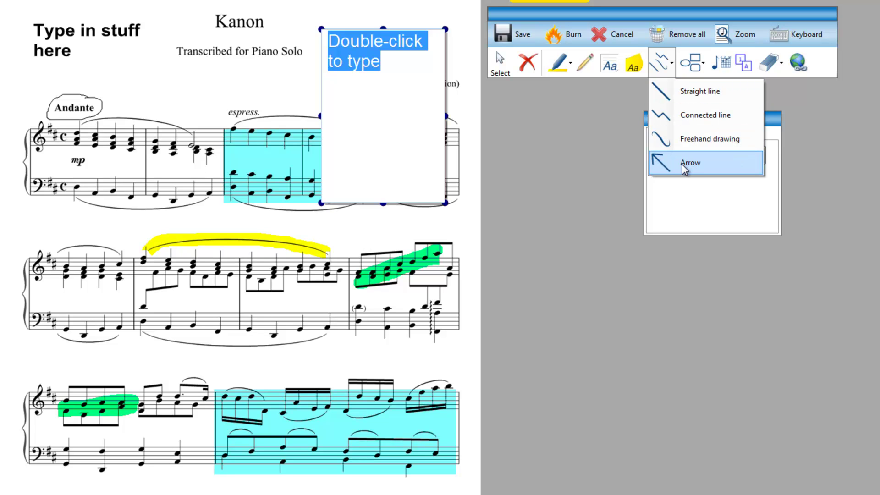
Step: Draw a freehand stroke over the second system's first bar, thickened to 0.080 and coloured pink
left_click(702, 140)
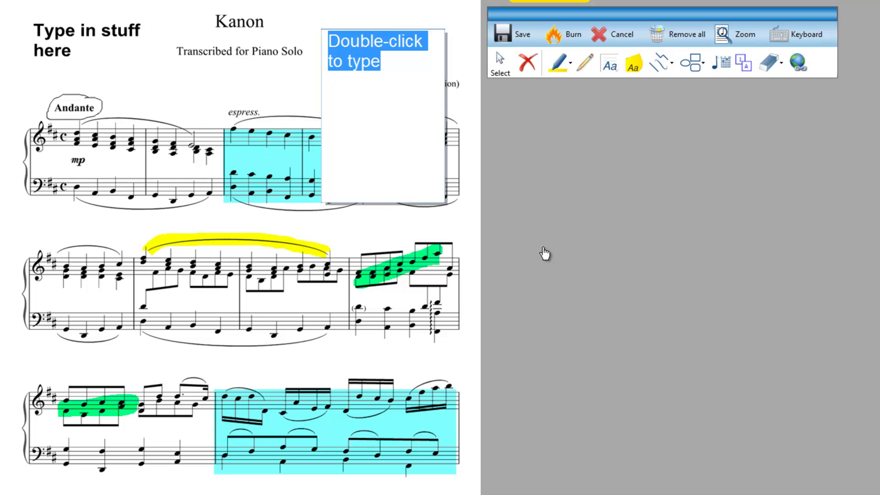
mouse_move(75, 229)
left_mouse_down()
mouse_move(54, 239)
mouse_move(77, 311)
mouse_move(63, 293)
mouse_move(103, 239)
left_mouse_up()
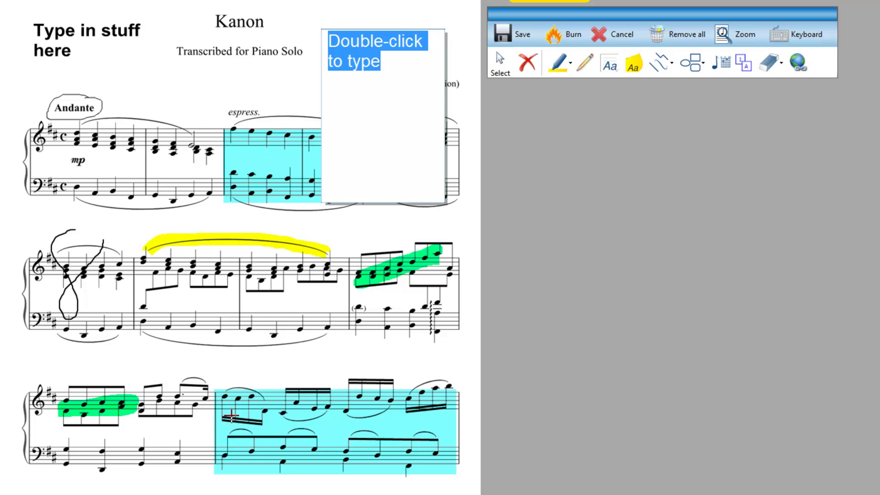
left_click(498, 58)
left_click(65, 268)
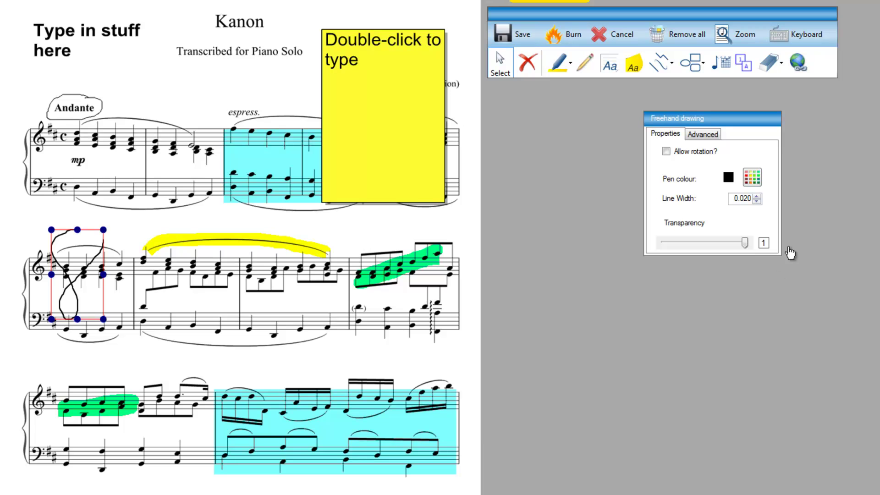
left_click(757, 195)
left_click(757, 195)
left_click(757, 196)
left_click(756, 196)
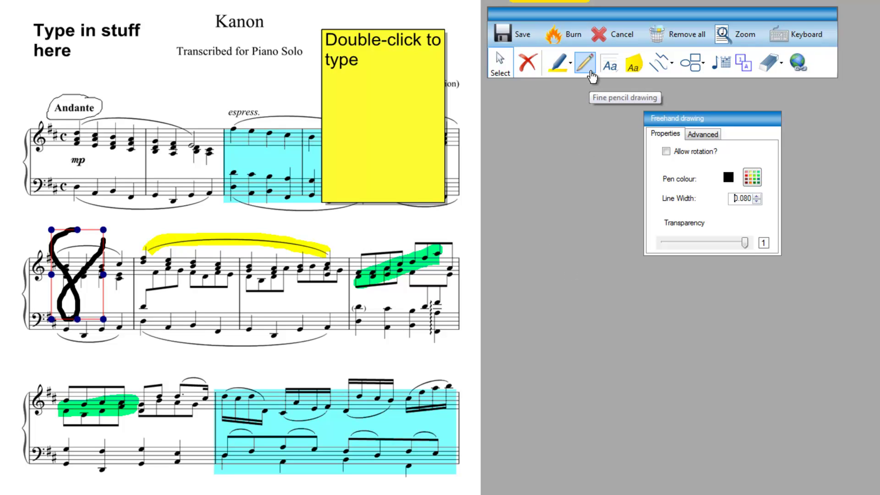
left_click(754, 178)
left_click(657, 213)
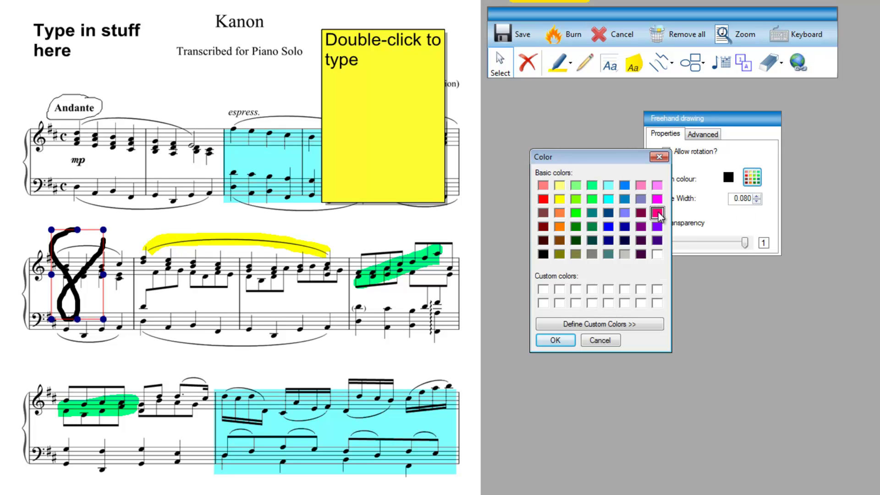
left_click(558, 340)
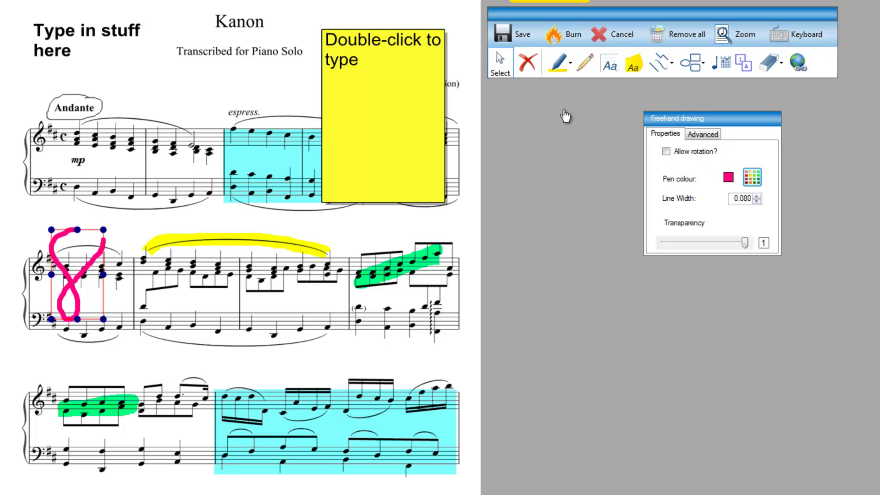
Step: Draw a pink freehand S-shaped squiggle across the second system's middle bars
left_click(658, 69)
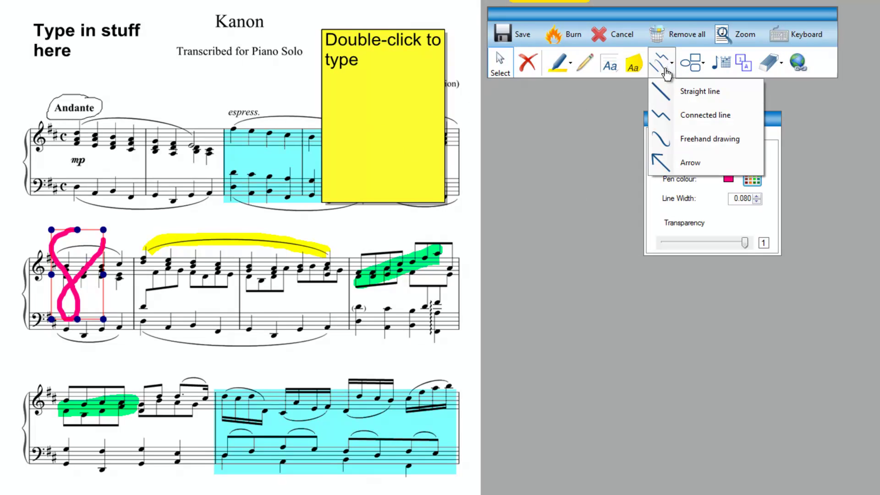
left_click(692, 138)
mouse_move(284, 293)
left_mouse_down()
mouse_move(254, 327)
mouse_move(190, 336)
mouse_move(220, 287)
mouse_move(195, 300)
left_mouse_up()
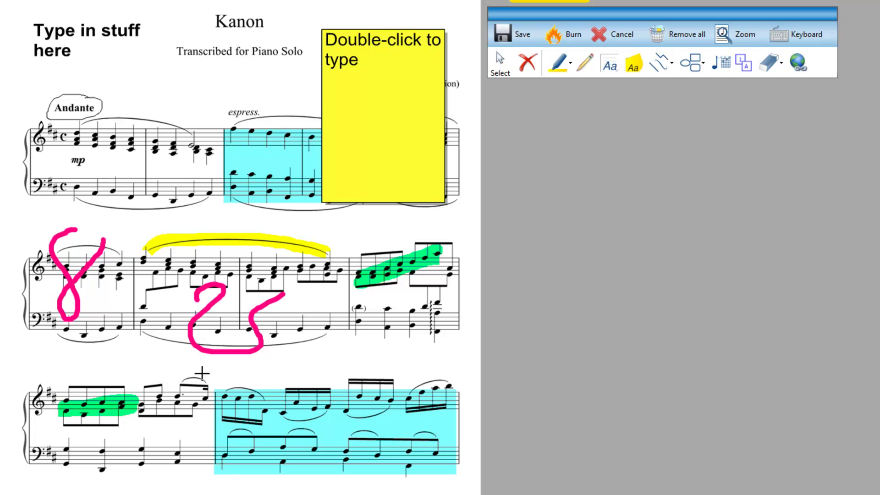
Step: Switch to Select mode and delete the yellow sticky note
left_click(698, 65)
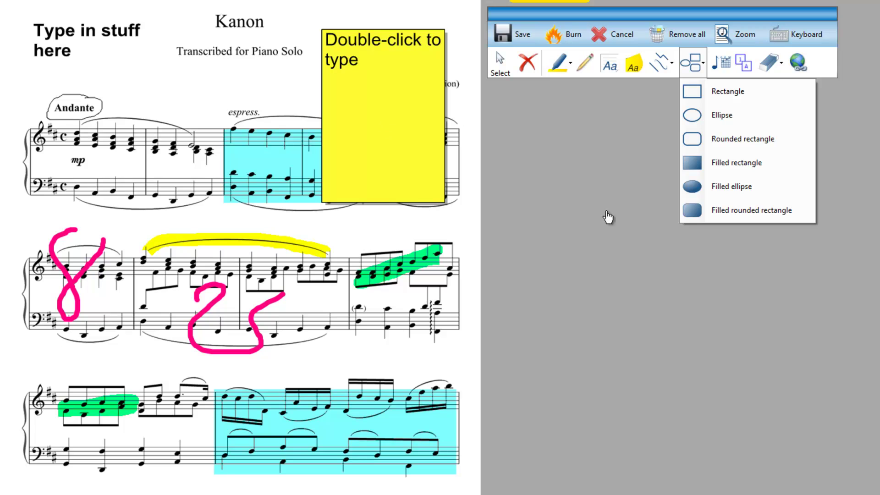
left_click(636, 256)
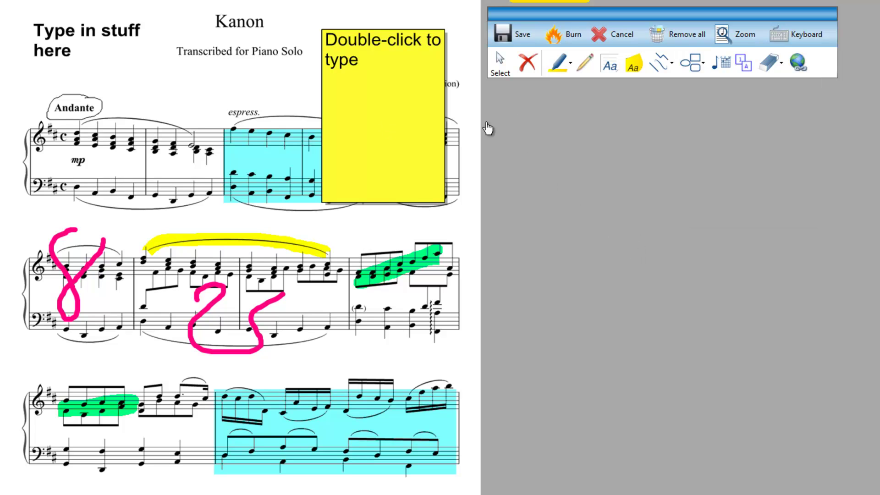
left_click(499, 62)
left_click(408, 104)
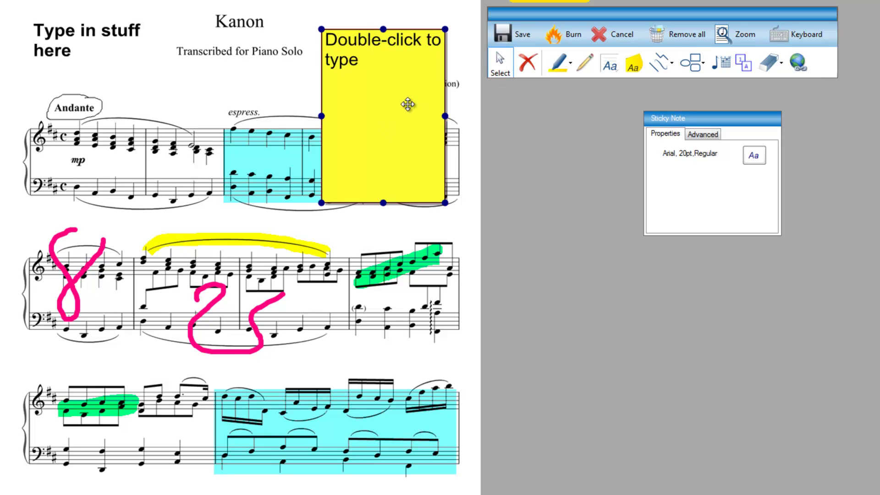
key("Delete")
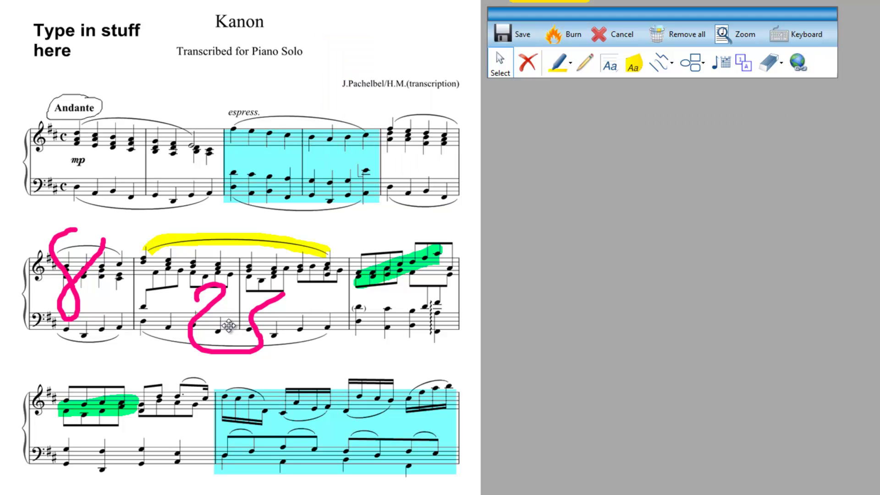
Step: Delete the pink S-shaped and figure-8 strokes and the 'Type in stuff here' text box
left_click(230, 326)
key("Delete")
left_click(65, 299)
key("Delete")
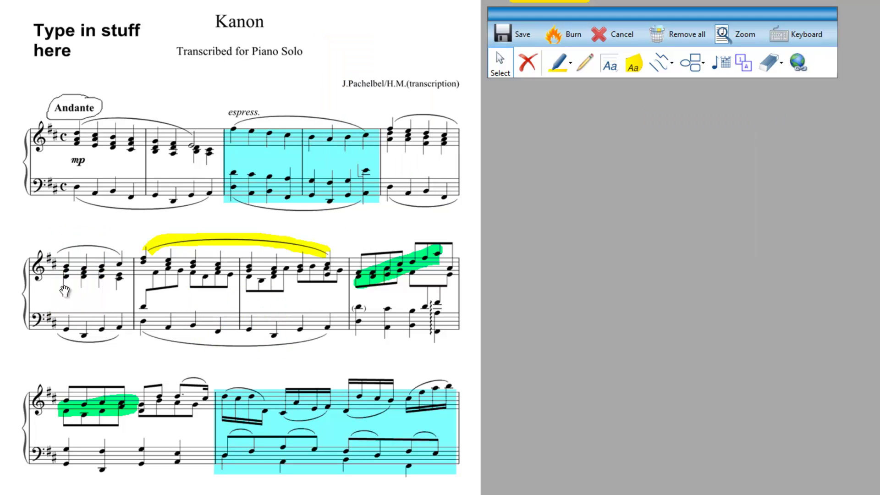
left_click(94, 31)
key("Delete")
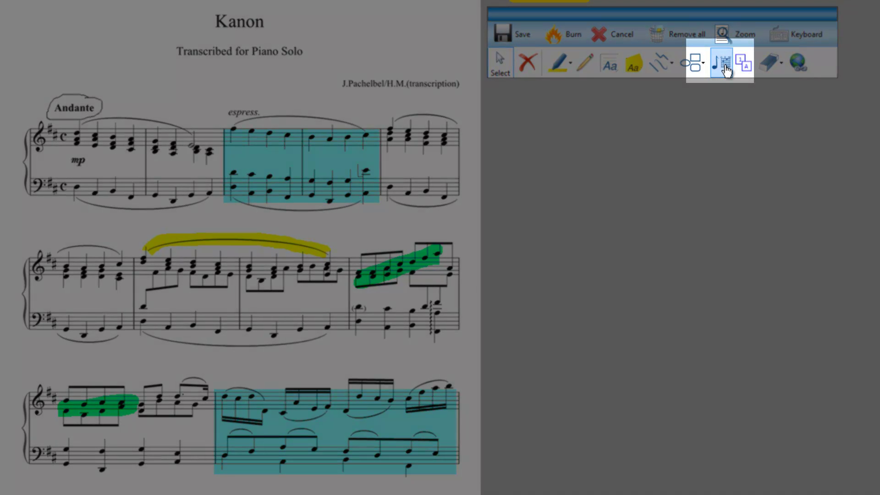
Step: Choose the Amaj7 chart from the A chord charts
left_click(721, 64)
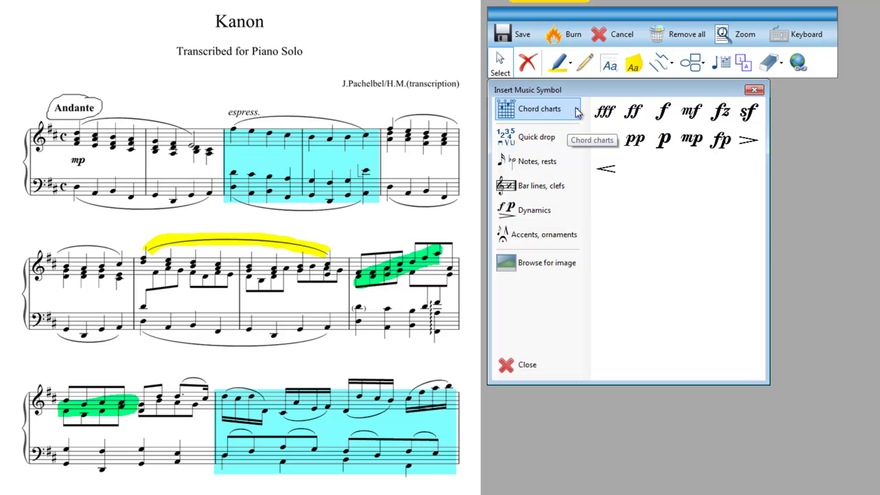
left_click(575, 111)
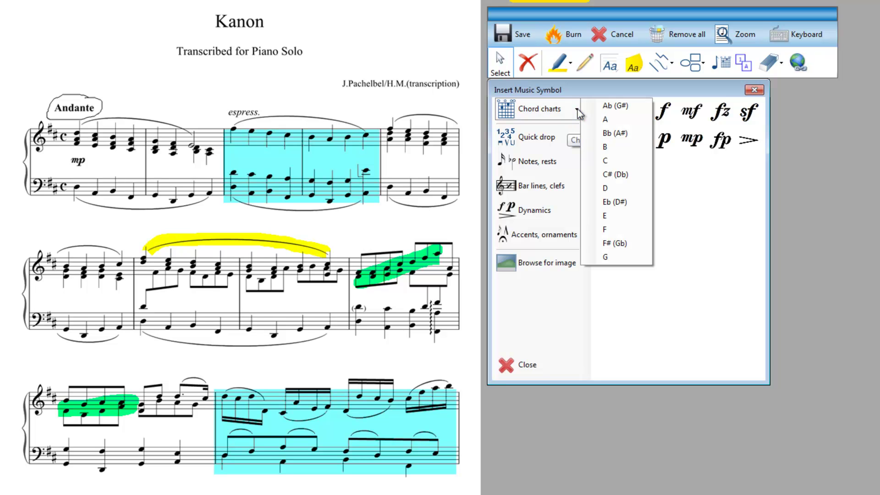
left_click(607, 120)
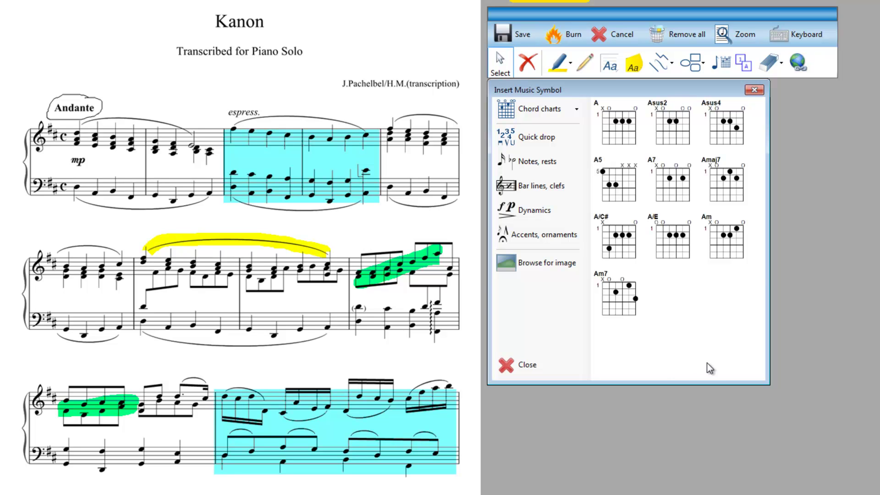
left_click(723, 192)
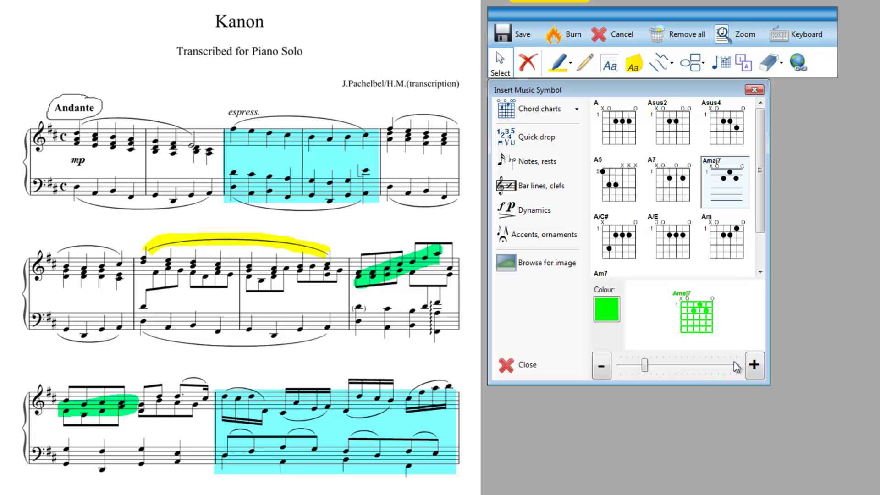
Step: Colour the Amaj7 chart red, enlarge it one step, and place it at the score's top left
left_click(761, 368)
left_click(760, 369)
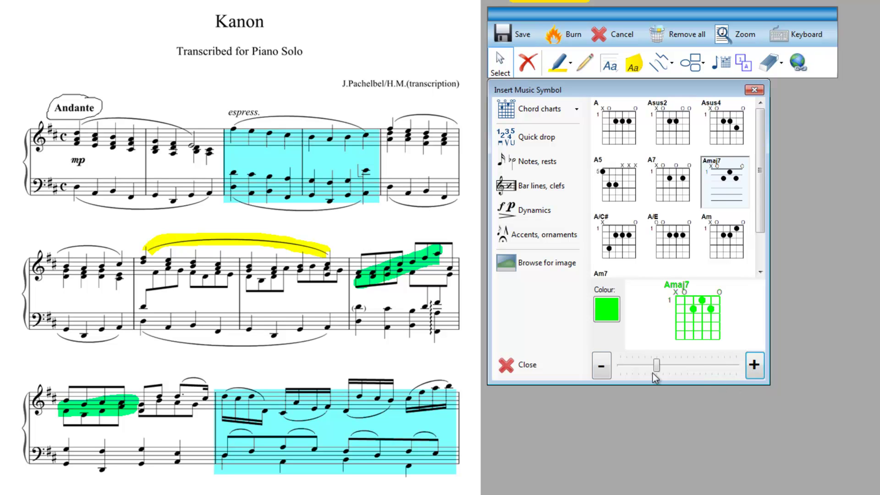
left_click(601, 365)
left_click(601, 366)
left_click(606, 312)
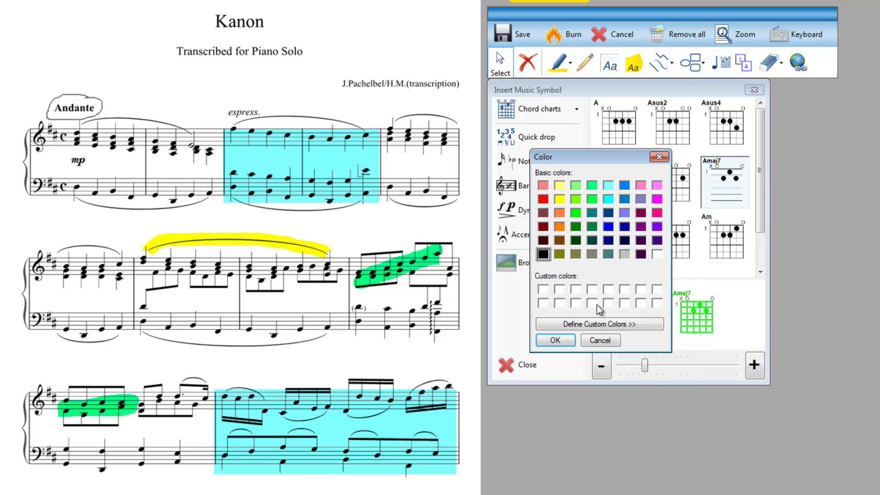
left_click(544, 199)
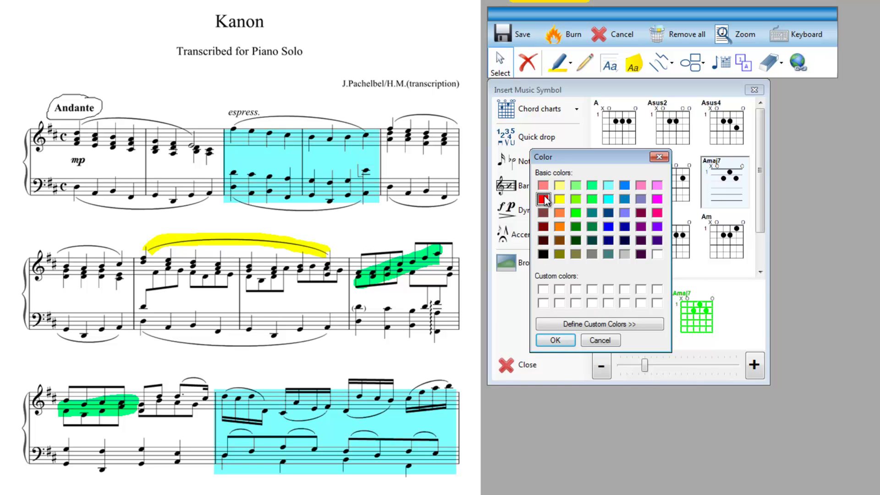
left_click(553, 342)
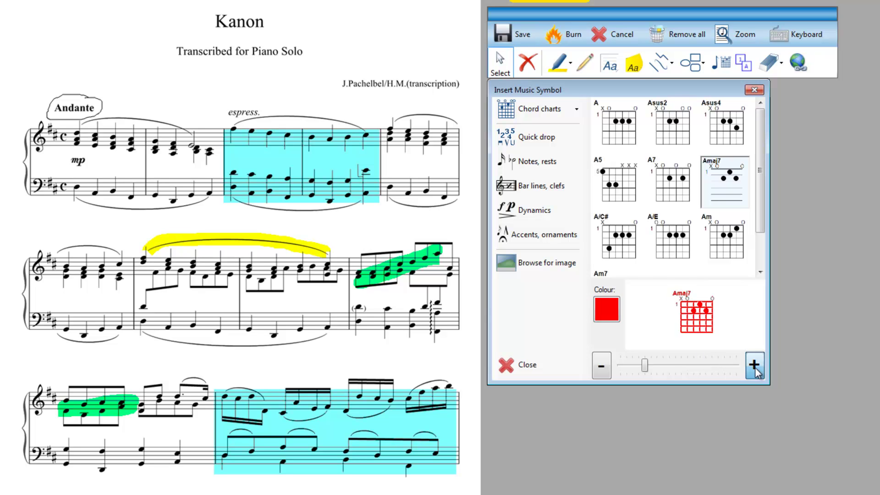
left_click(754, 365)
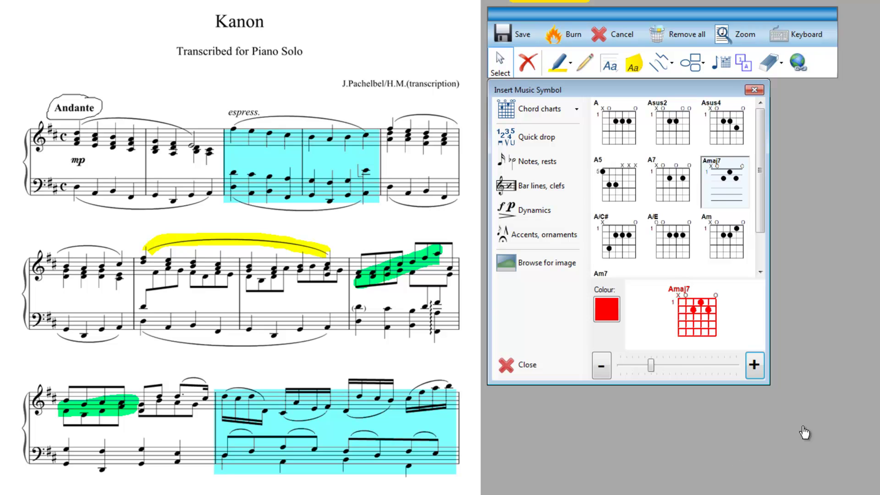
left_click(90, 41)
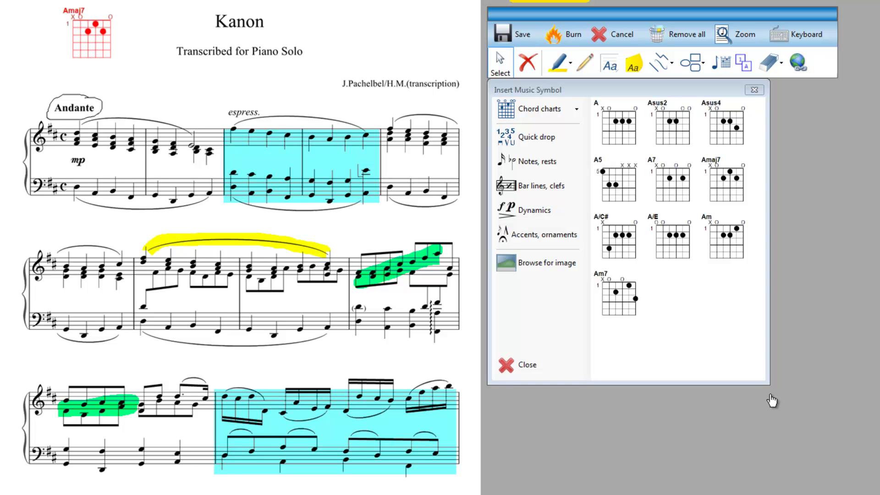
left_click(729, 245)
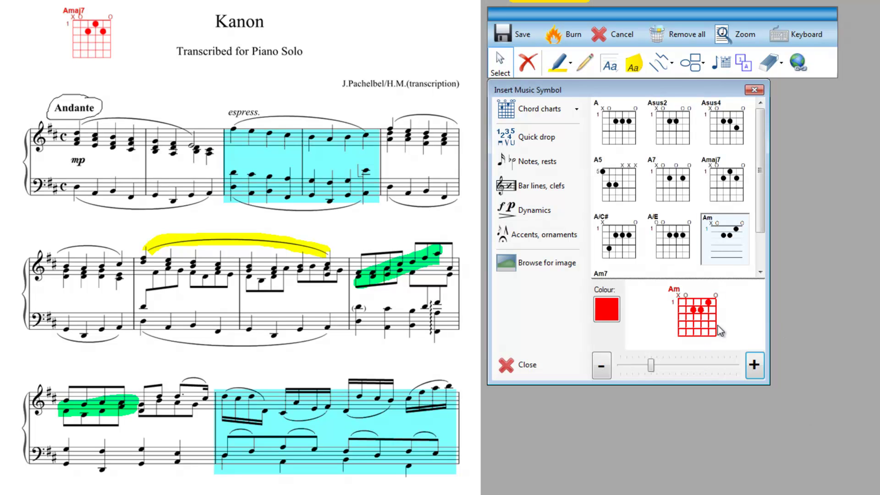
Step: Place the red Am chart beside Amaj7 and prepare a smaller blue down-bow V mark
left_click(151, 78)
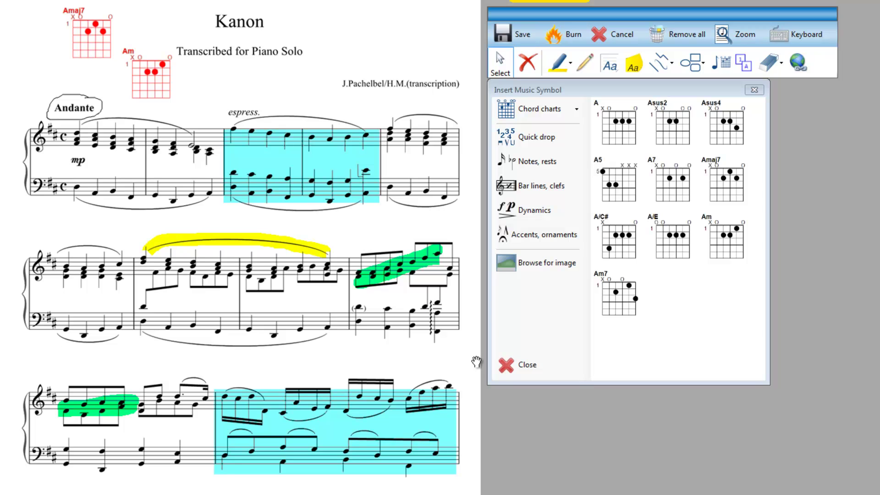
left_click(536, 137)
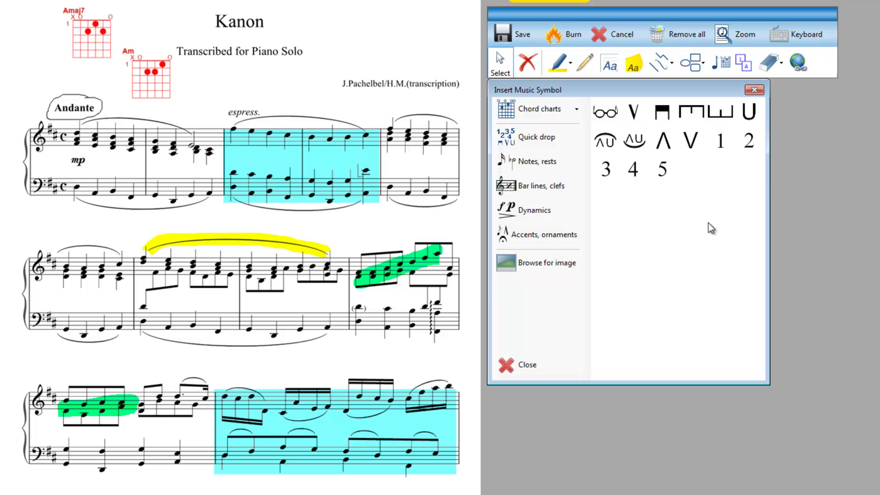
left_click(690, 141)
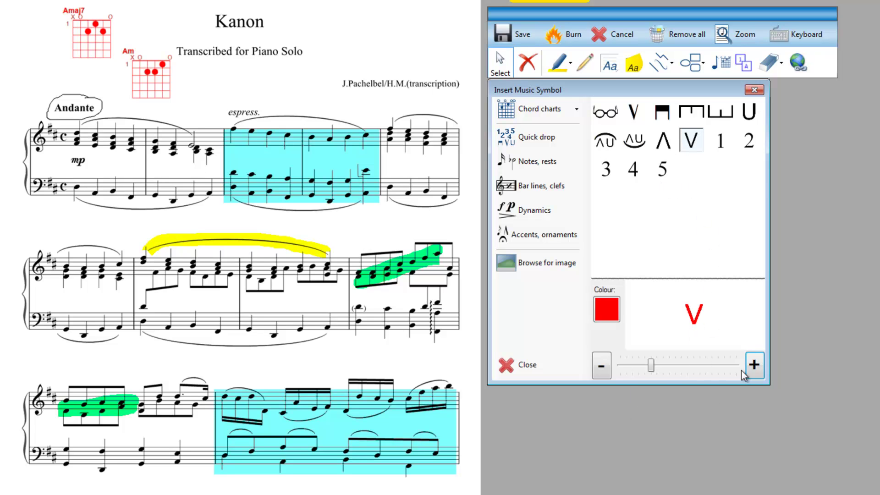
left_click(600, 366)
left_click(600, 367)
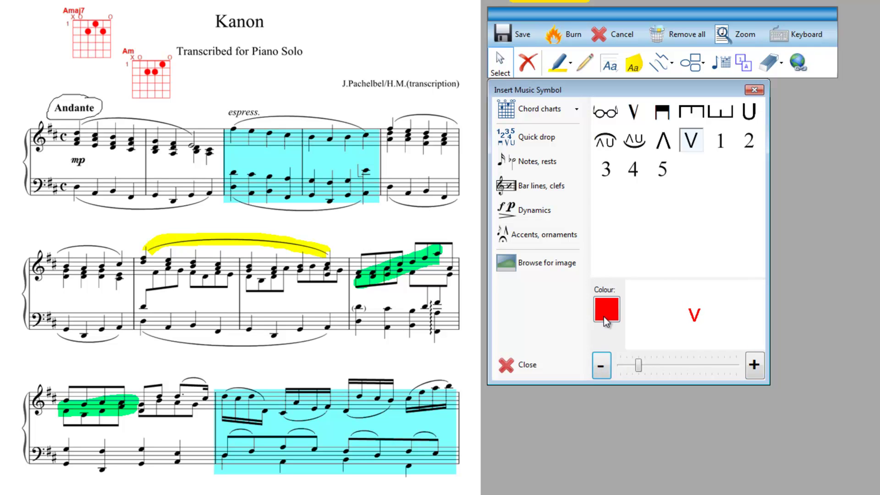
left_click(606, 311)
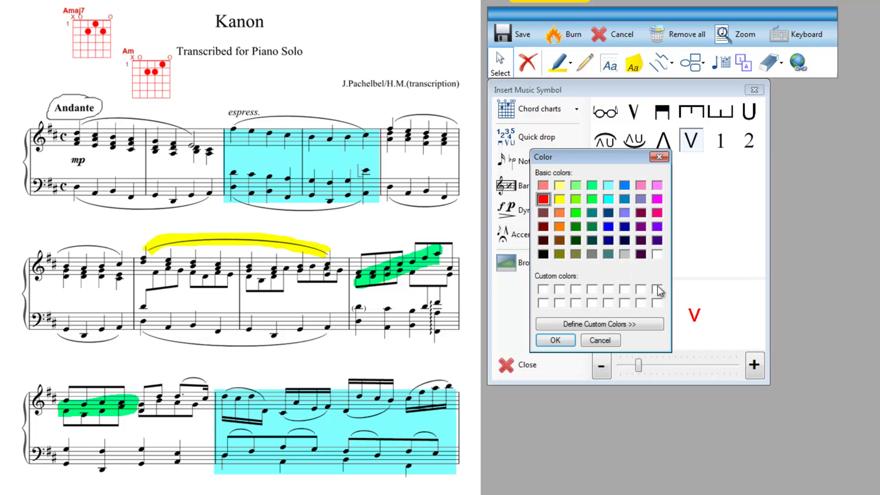
left_click(608, 226)
left_click(555, 340)
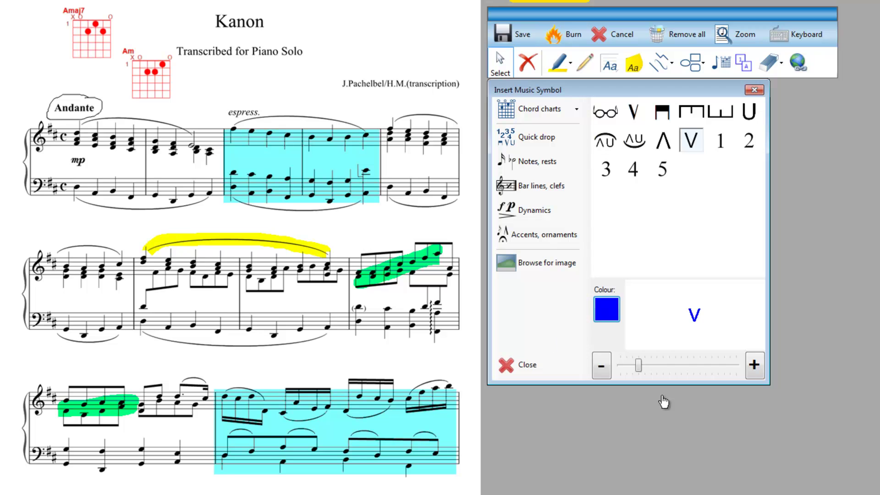
Step: Place three blue V marks: first system's last bar, green-highlighted bar, second system's first bar
left_click(388, 107)
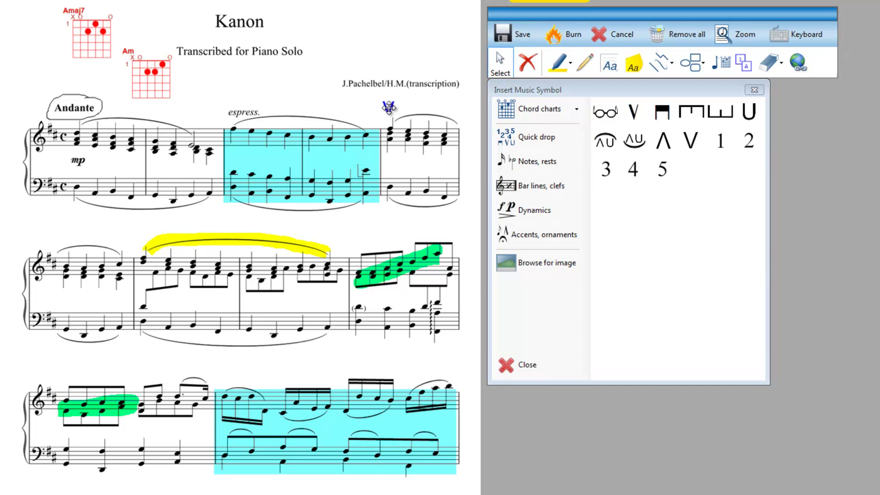
left_click(690, 140)
left_click(360, 241)
left_click(691, 139)
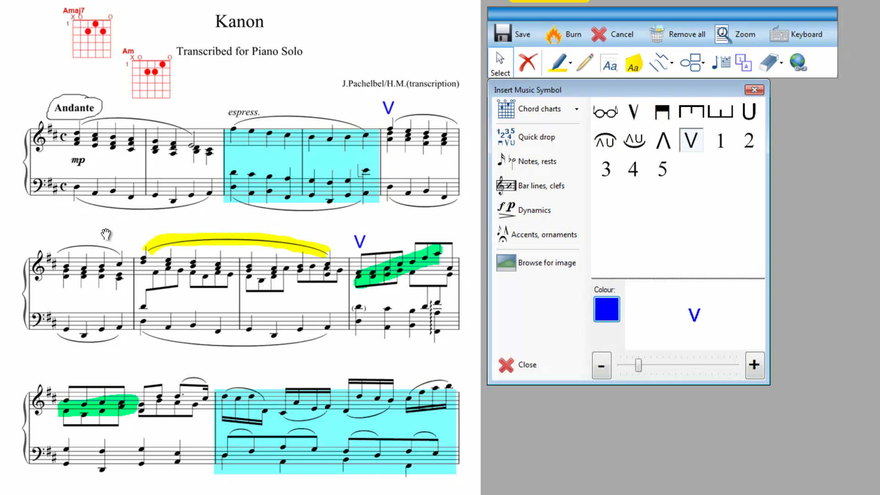
left_click(68, 238)
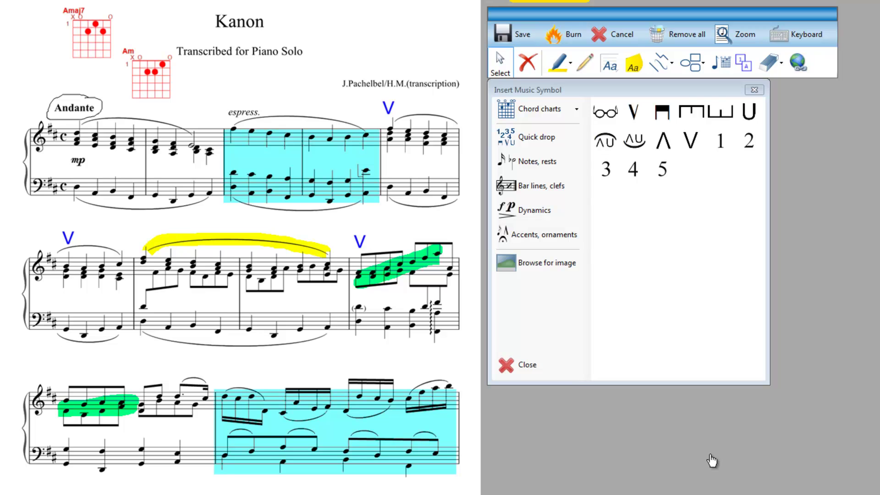
Step: Place a blue ff dynamic in the third system
left_click(537, 164)
left_click(535, 161)
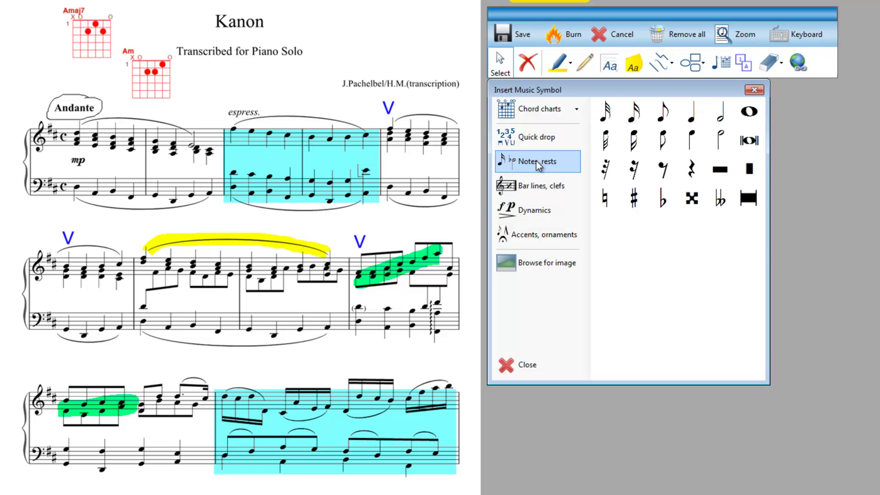
left_click(538, 188)
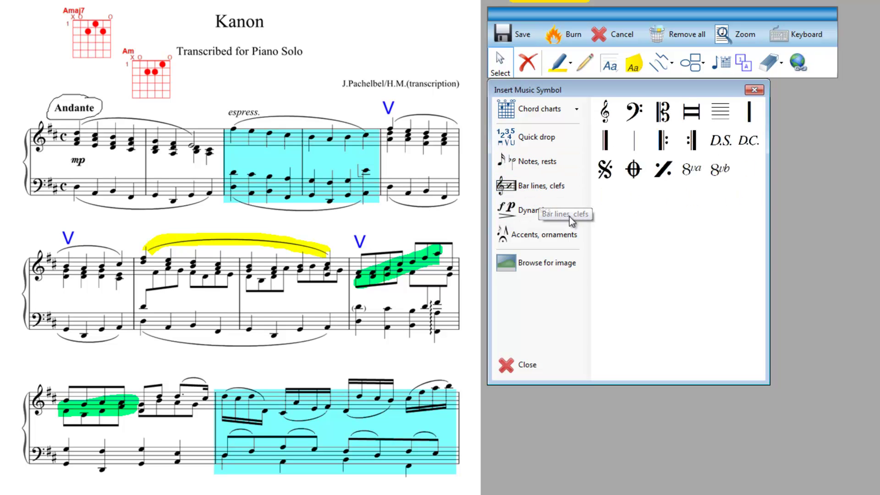
left_click(528, 214)
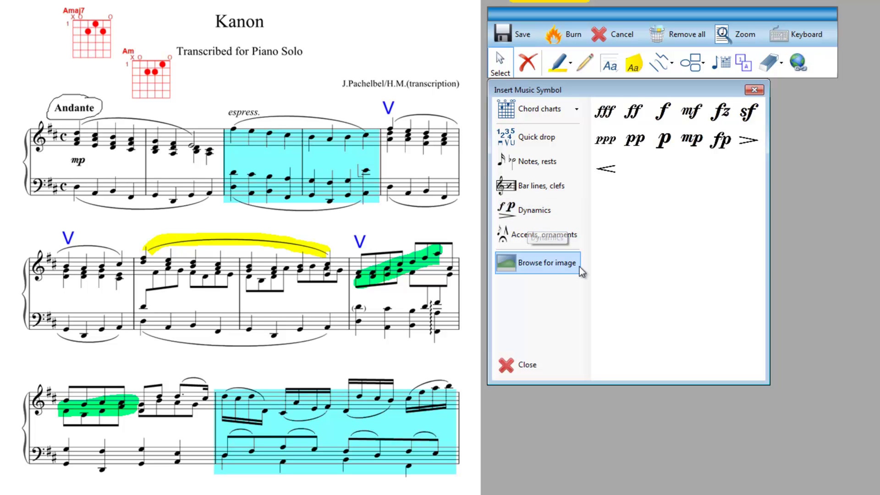
left_click(633, 111)
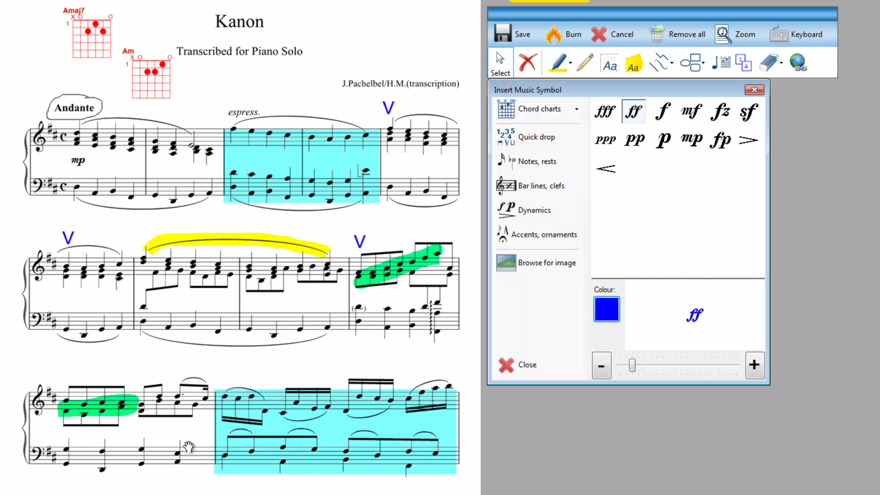
left_click(187, 425)
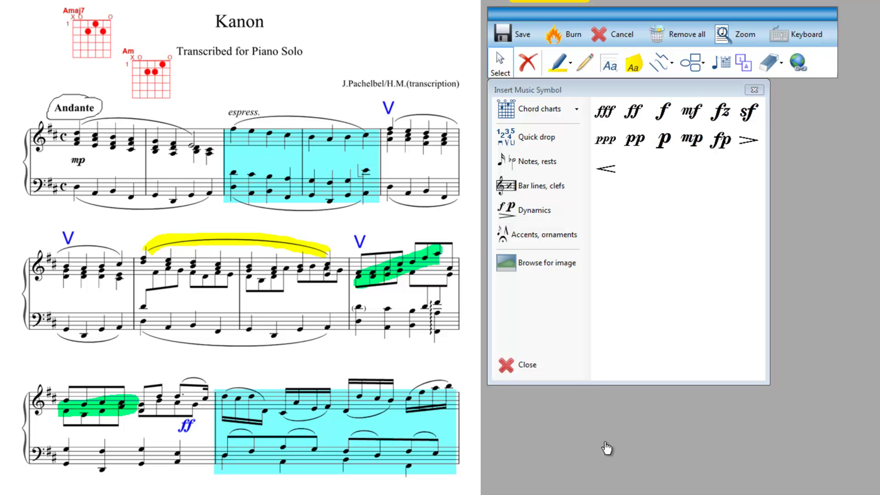
Step: Insert mozart.jpg from the Pictures library, enlarged, above the composer credit
left_click(526, 263)
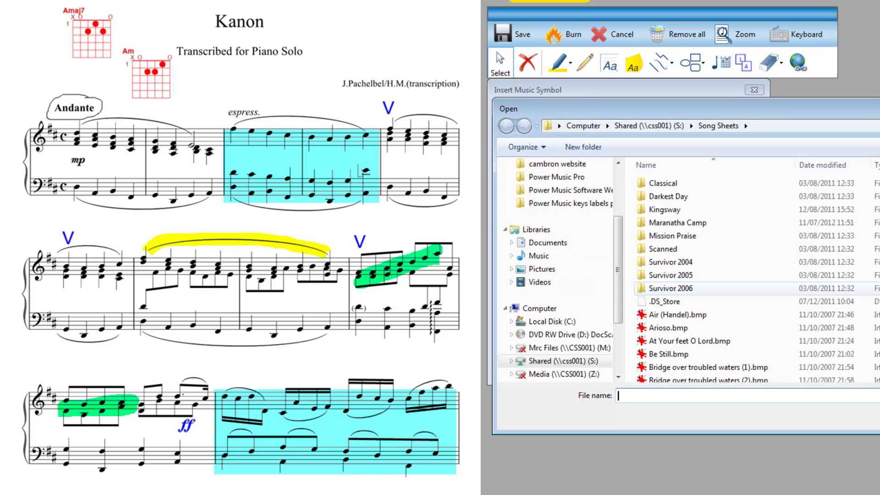
left_click(538, 270)
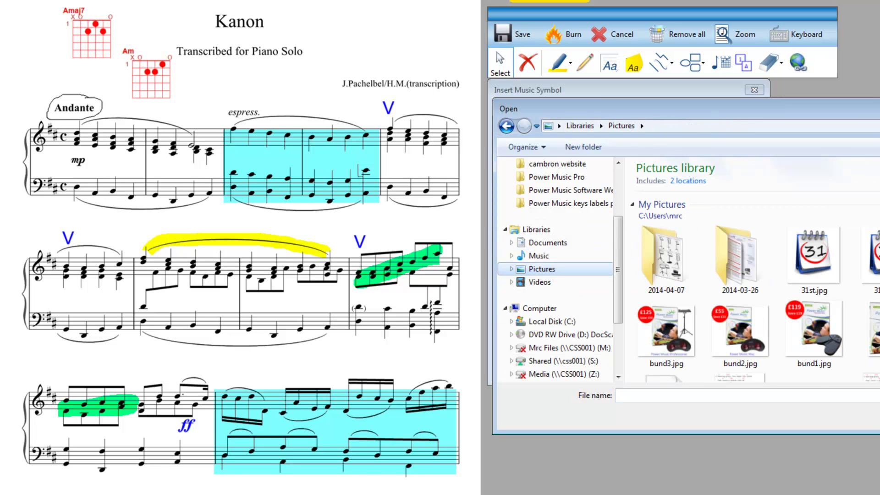
scroll(751, 271, "down", 15)
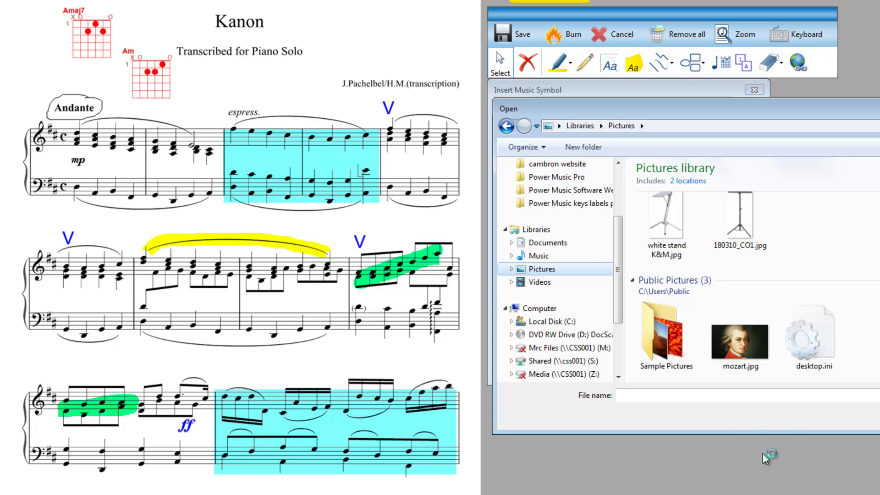
left_click(742, 347)
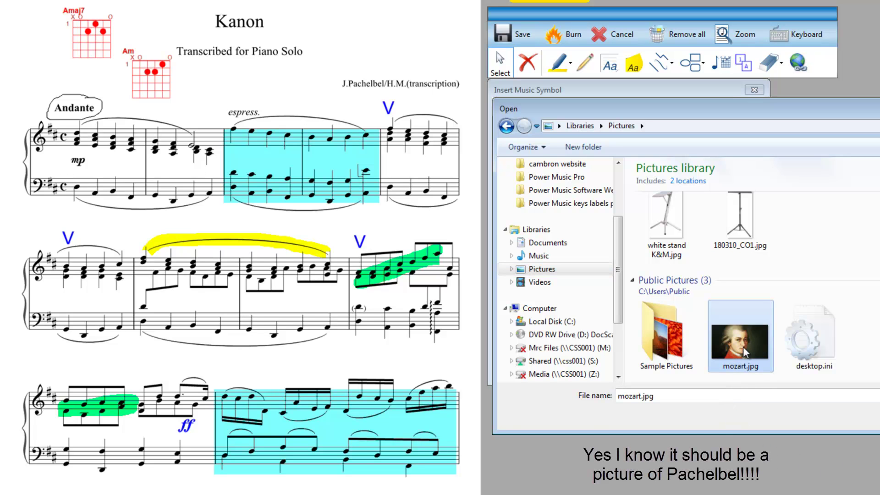
double_click(743, 346)
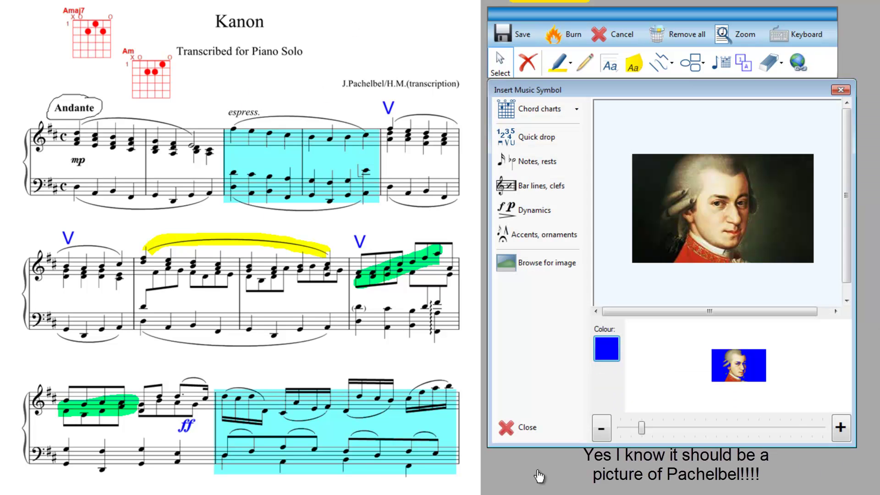
left_click(840, 427)
Step: Place an enlarged deep pink M rehearsal mark above the third system
left_click(744, 75)
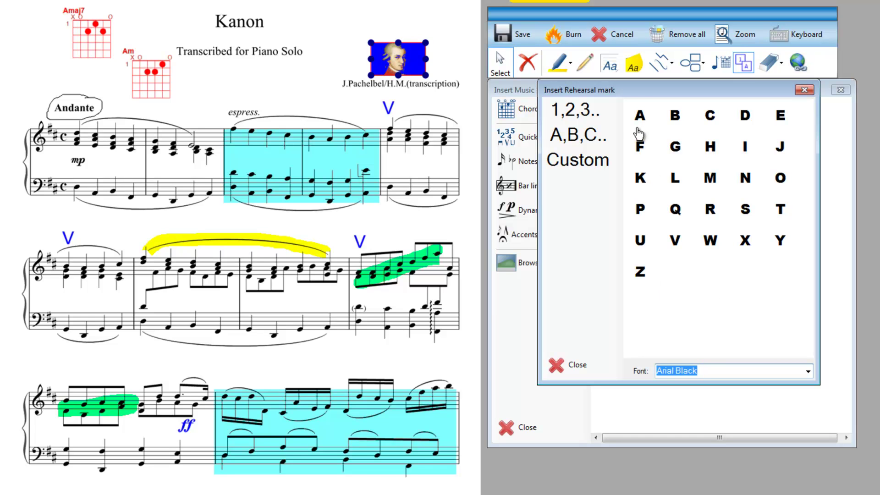
left_click(712, 180)
left_click(804, 366)
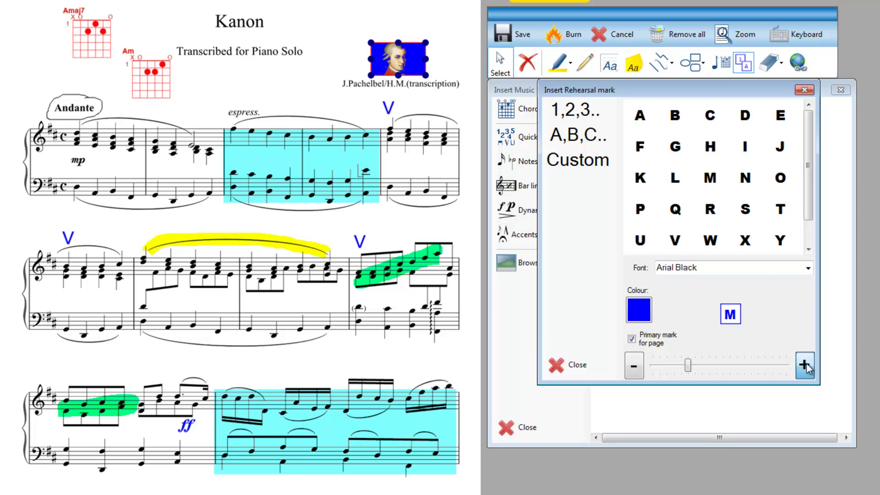
left_click(804, 365)
left_click(640, 314)
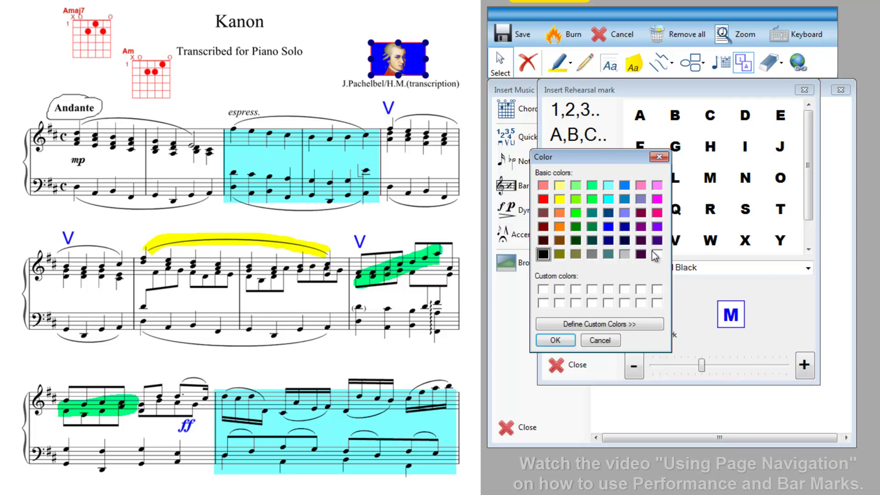
left_click(657, 213)
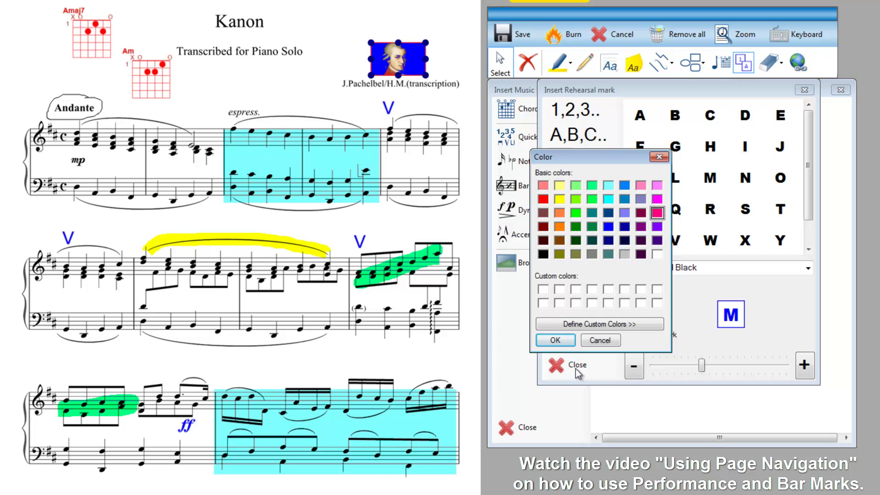
left_click(565, 341)
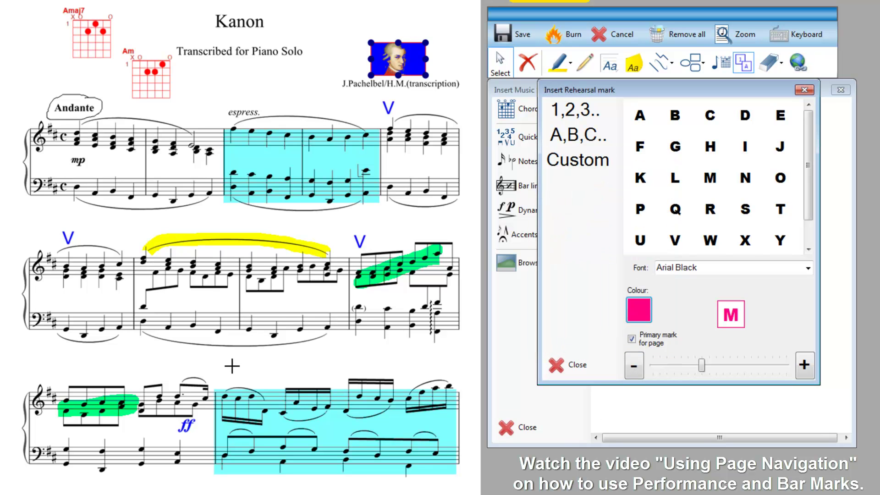
left_click(231, 366)
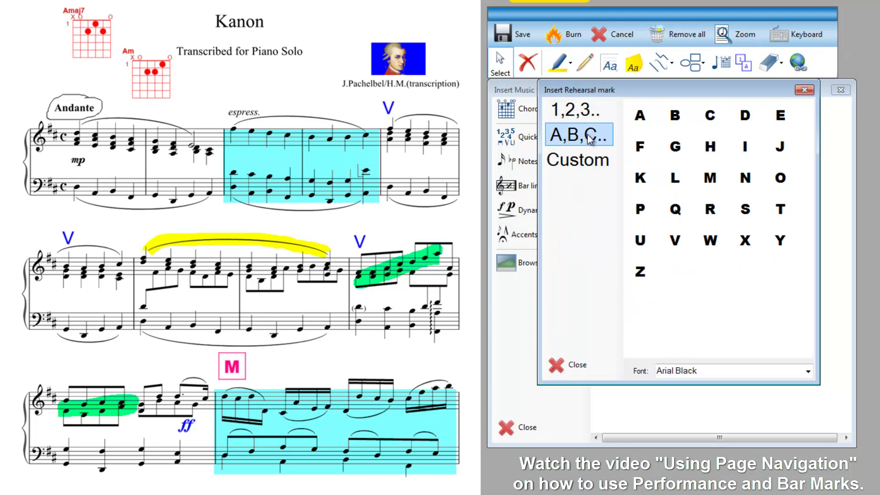
Step: Set up a custom rehearsal mark reading 324
left_click(581, 110)
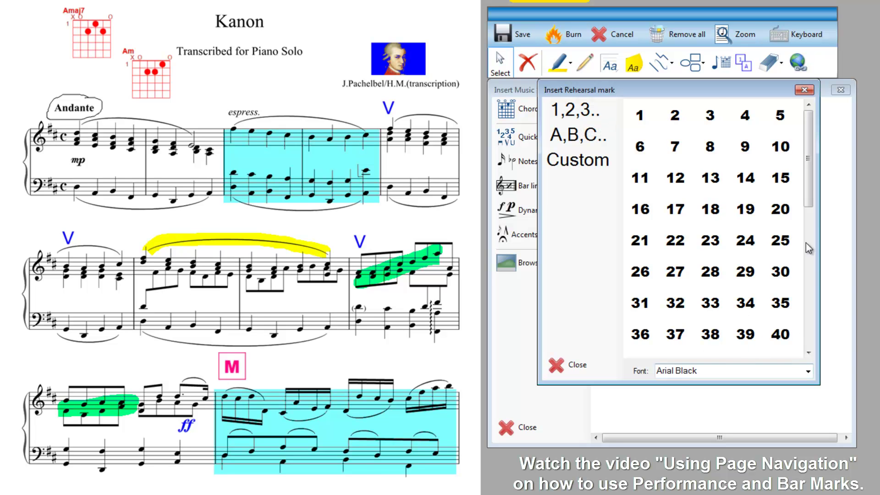
left_click_drag(808, 196, 585, 170)
left_click(581, 166)
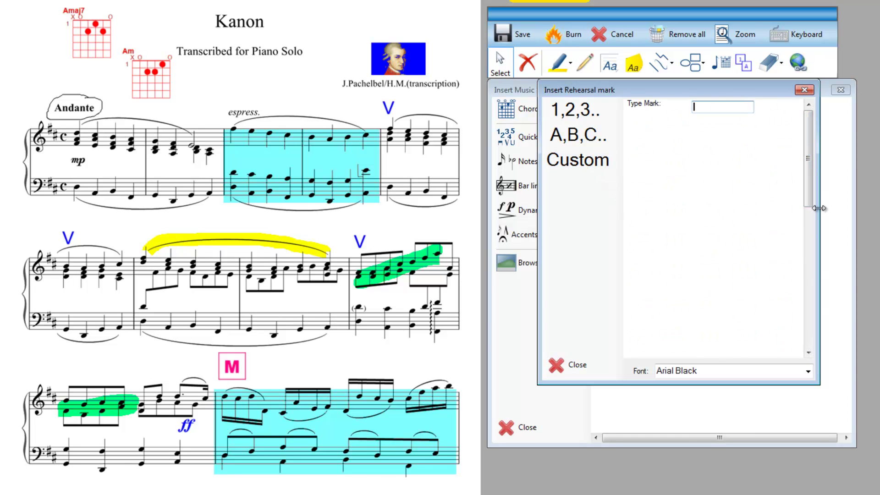
type("324")
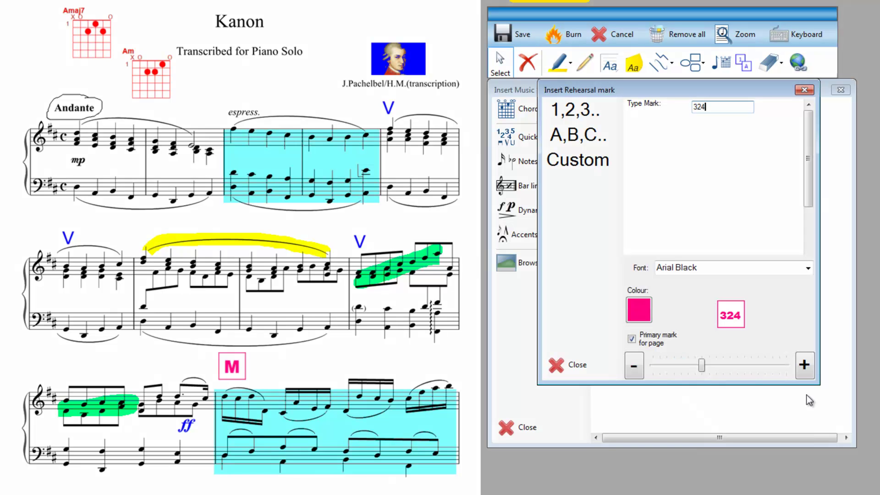
Step: Place the pink 324 mark beside M, then broad-erase the Kanon title and subtitle
left_click(297, 368)
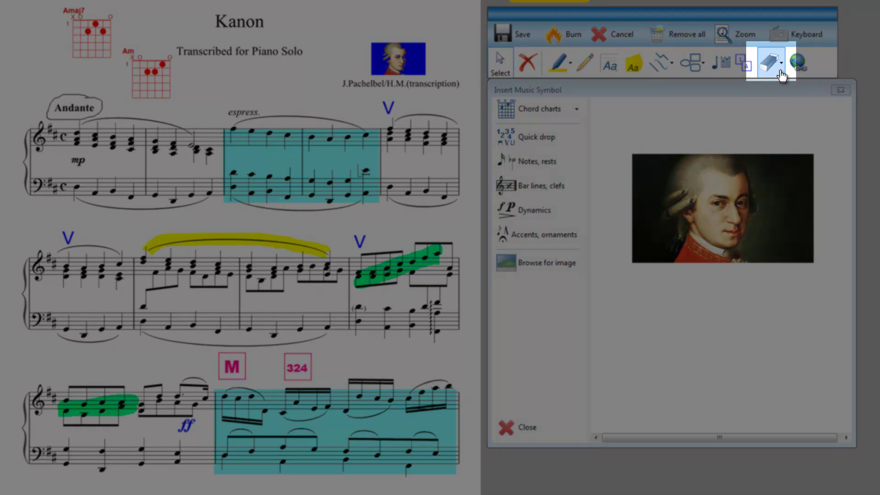
left_click(781, 63)
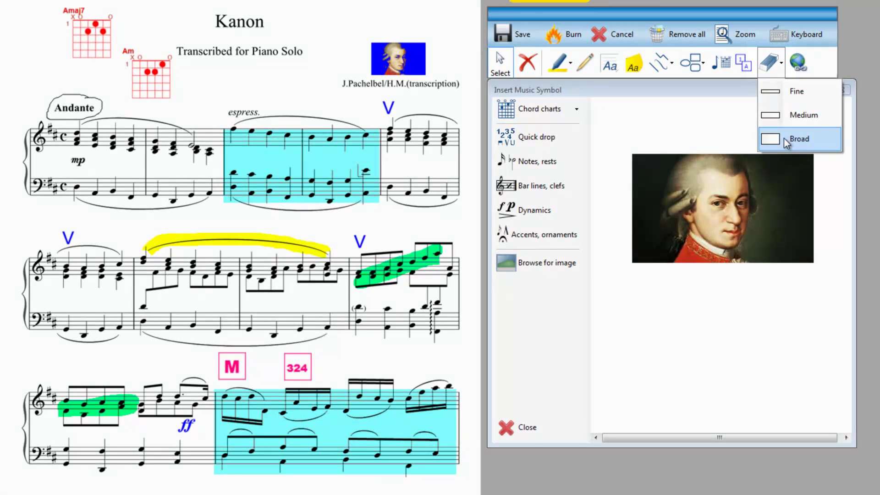
left_click(784, 139)
mouse_move(220, 23)
left_mouse_down()
mouse_move(269, 22)
mouse_move(202, 23)
mouse_move(252, 24)
left_mouse_up()
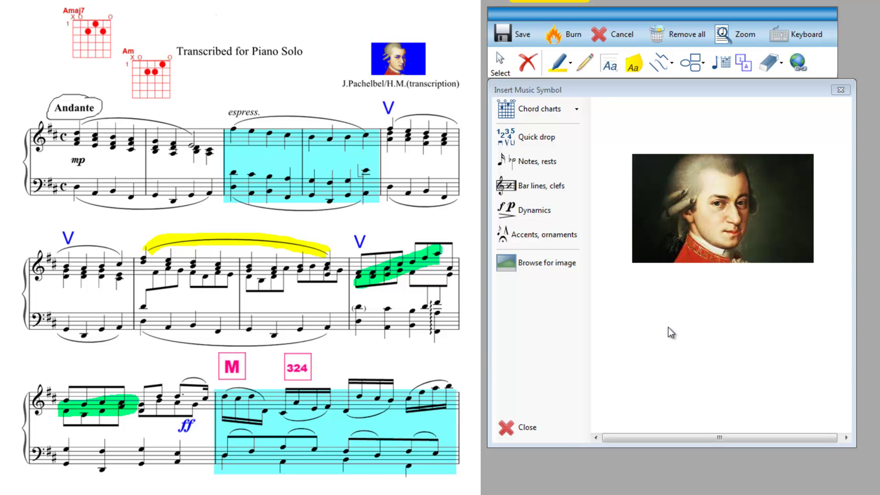
mouse_move(311, 54)
left_mouse_down()
mouse_move(178, 51)
mouse_move(202, 60)
left_mouse_up()
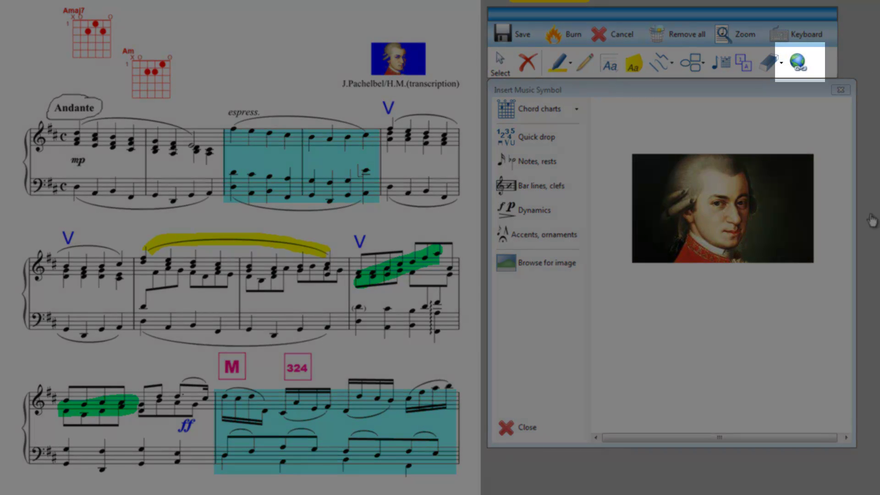
left_click(841, 87)
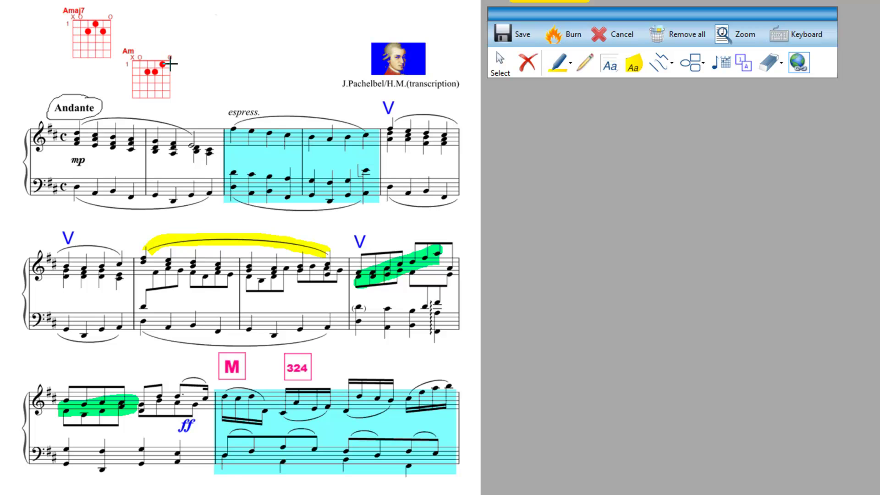
left_click(204, 26)
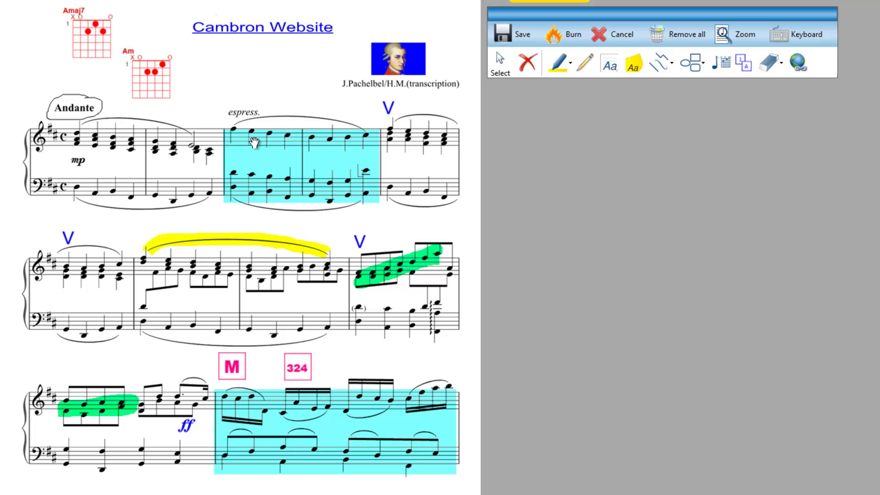
left_click(263, 29)
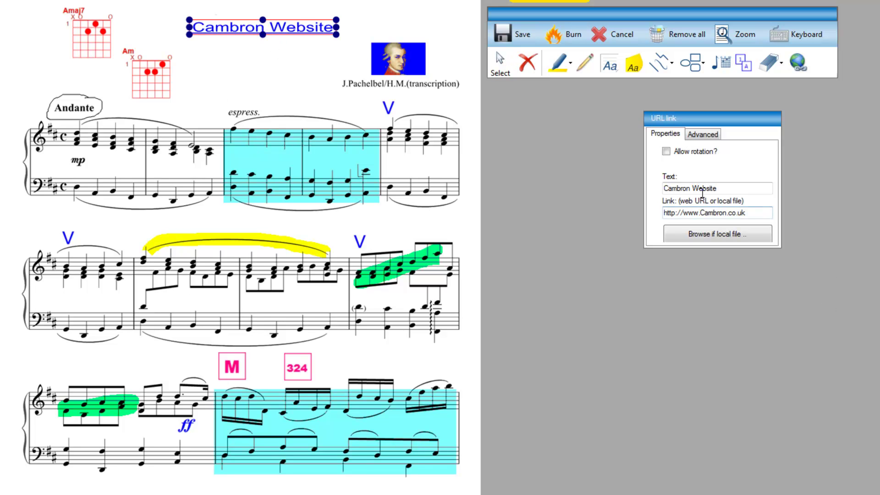
key("shift+Home")
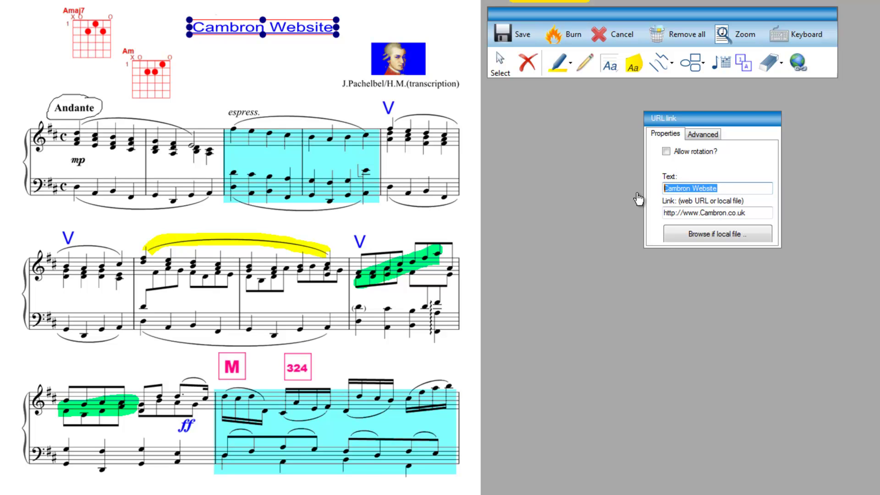
type("Power Music")
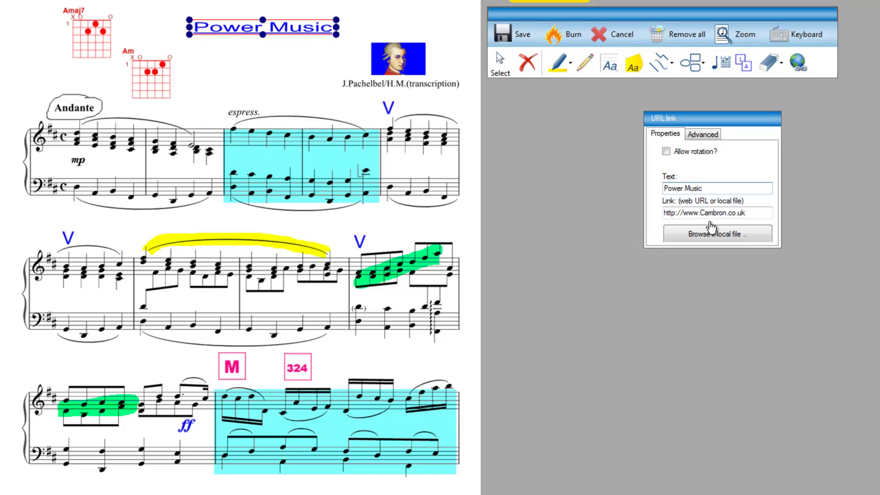
left_click_drag(745, 212, 648, 219)
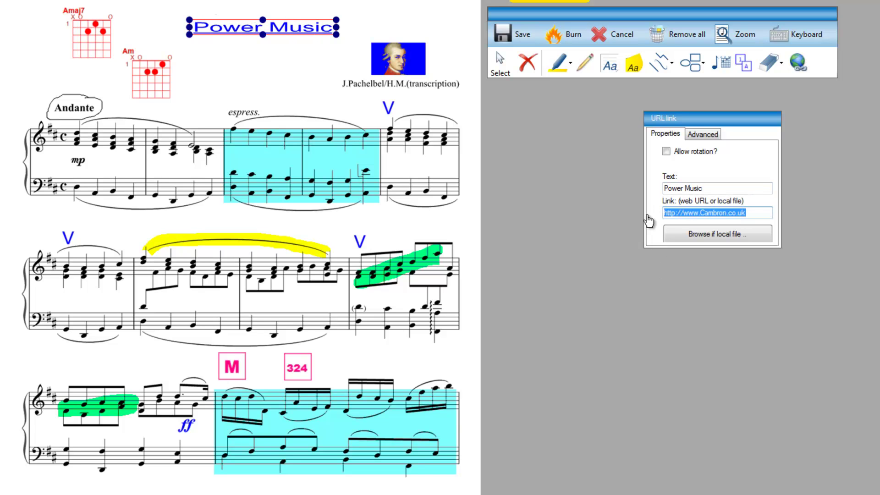
type("www.powermusicsoftware.com")
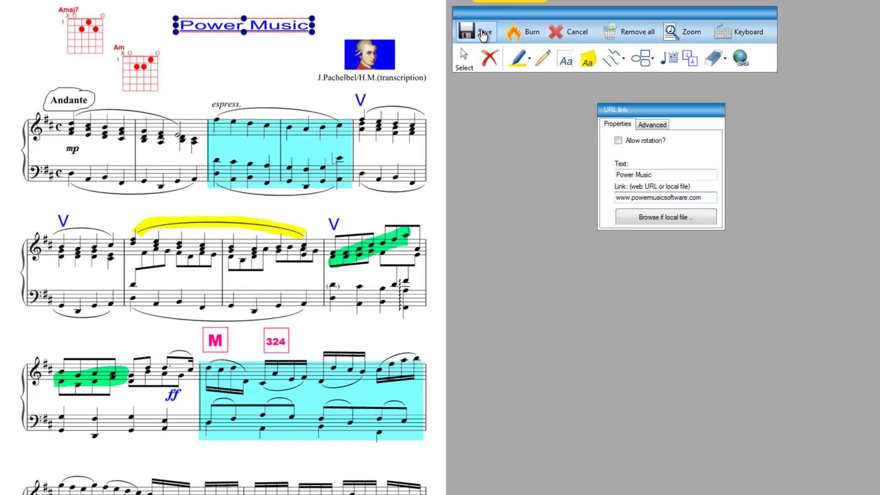
left_click(482, 36)
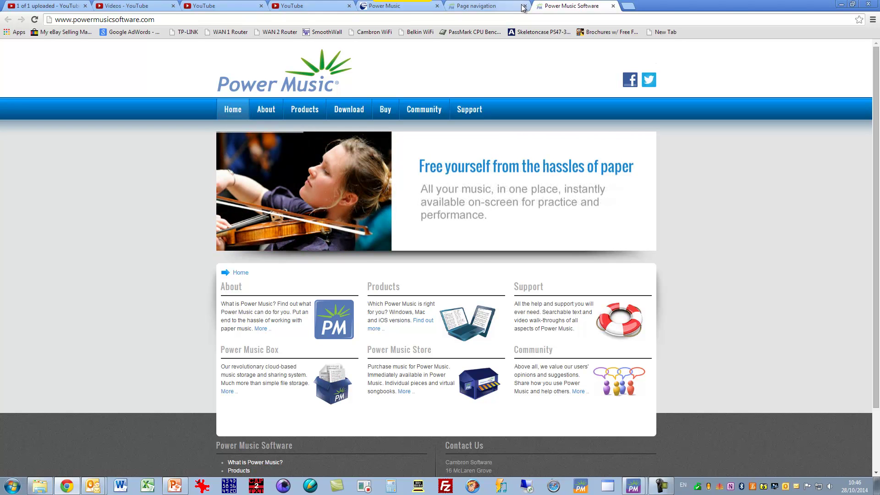
Step: Switch back to Power Music Professional to view the annotated Canon score
key("alt+Tab")
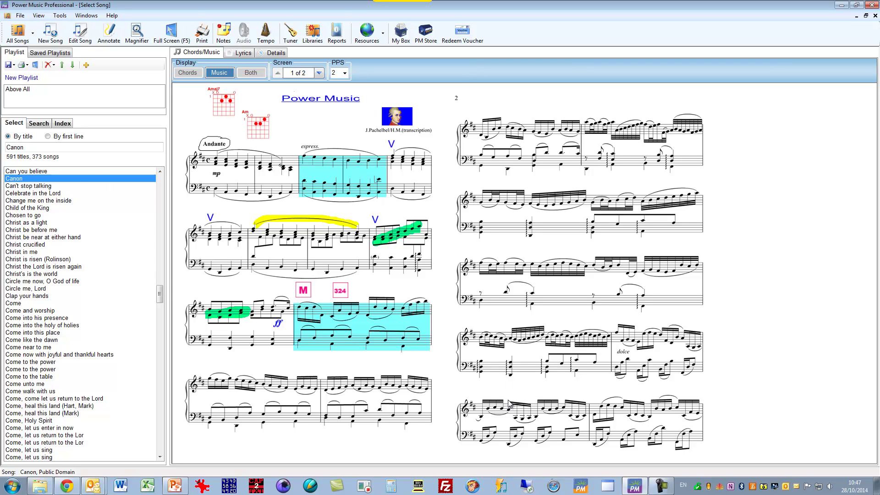